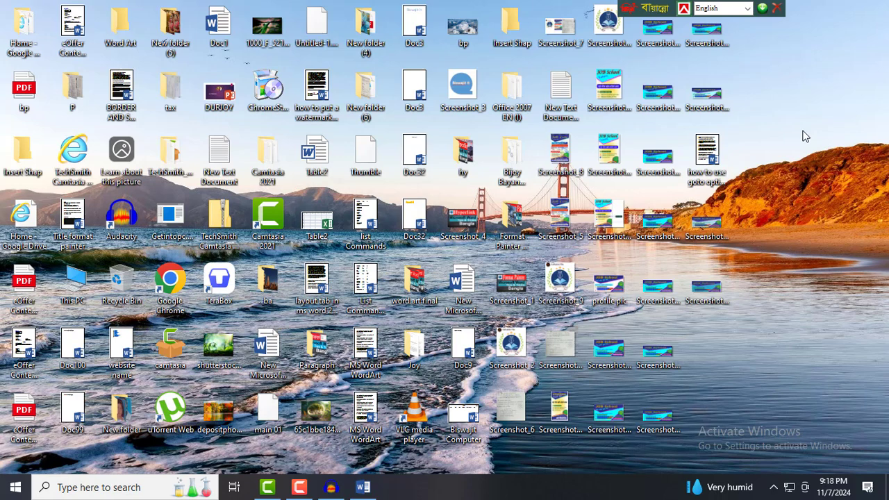
Start a blank Word document and briefly view the Go To page-jump options, then close them.
{"action": "left_click", "coordinate": [363, 486]}
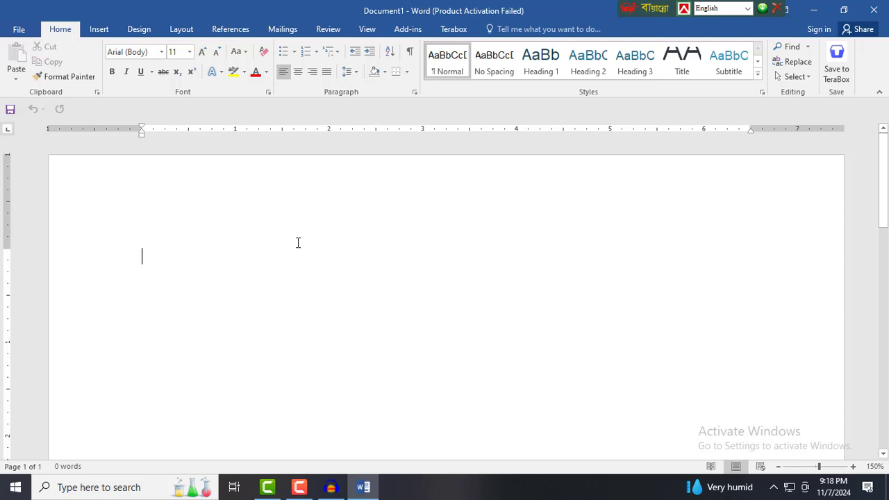
{"action": "key", "text": "ctrl+g"}
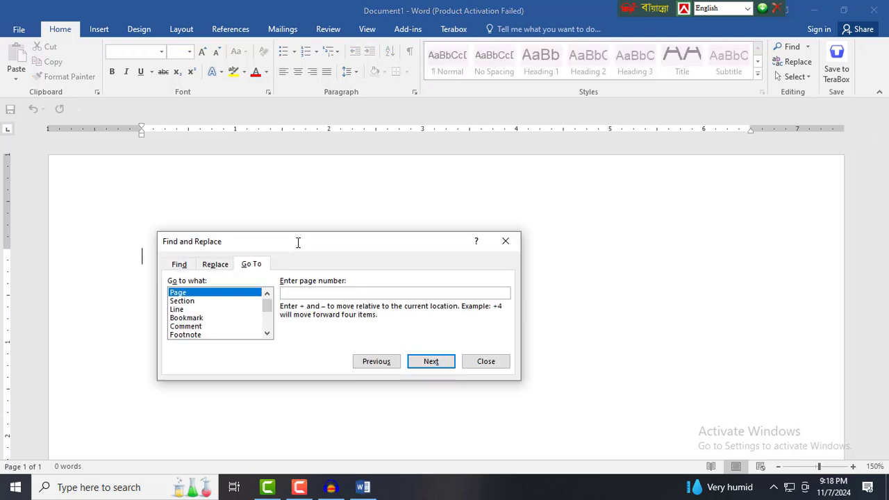
{"action": "left_click_drag", "start_coordinate": [298, 242], "coordinate": [465, 175]}
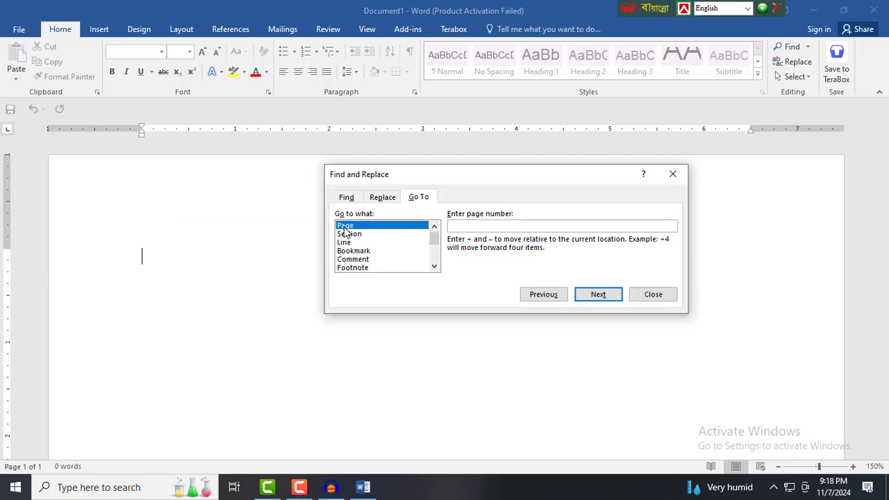
{"action": "left_click", "coordinate": [490, 228]}
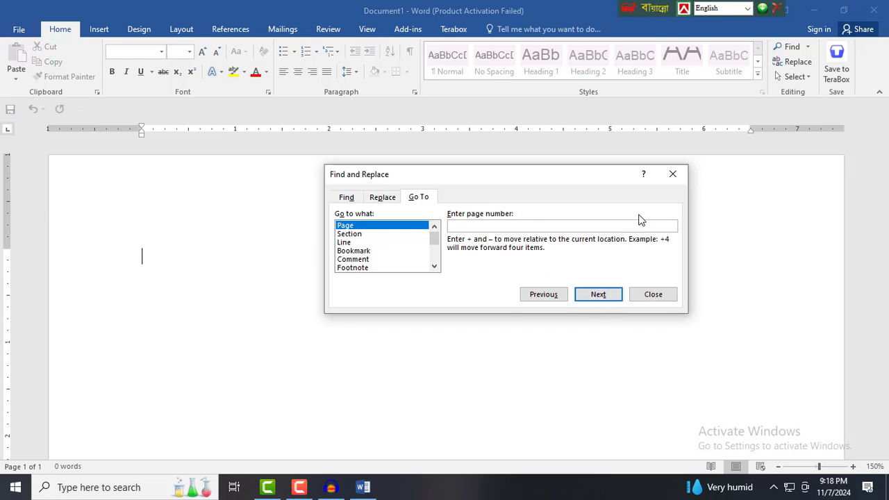
{"action": "left_click", "coordinate": [672, 173]}
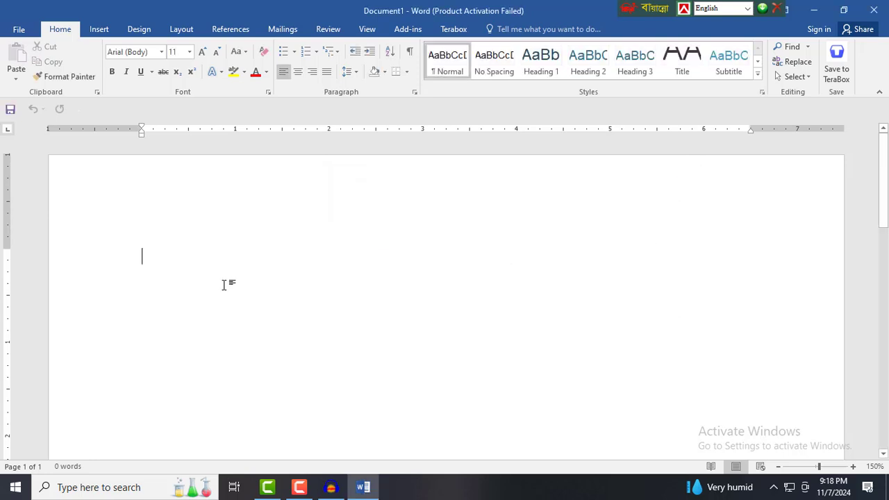
Generate five paragraphs of sample text with =rand(), 239 words in total.
{"action": "type", "text": "="}
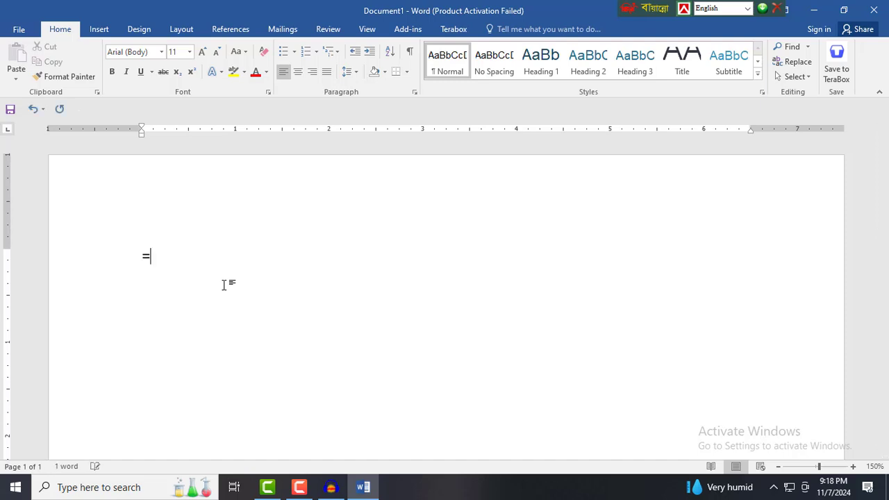
{"action": "type", "text": "rand"}
{"action": "type", "text": "()"}
{"action": "key", "text": "Return"}
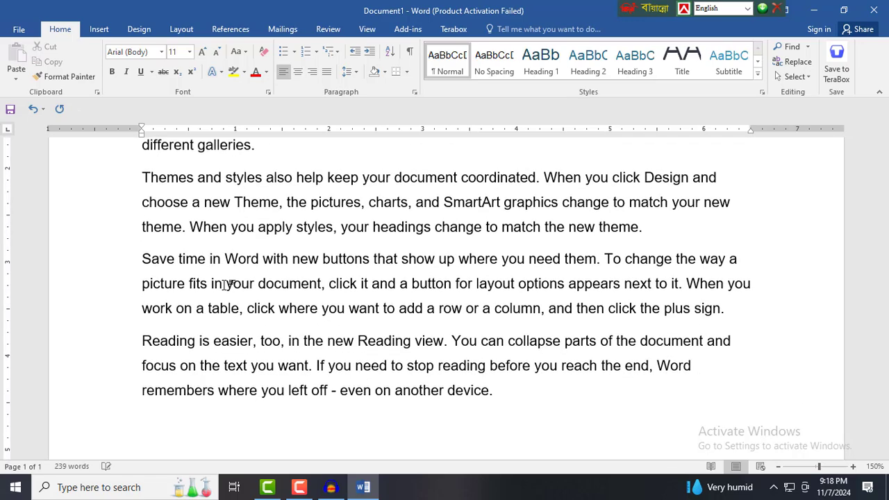
{"action": "scroll", "coordinate": [321, 238], "scroll_direction": "up", "scroll_amount": 3}
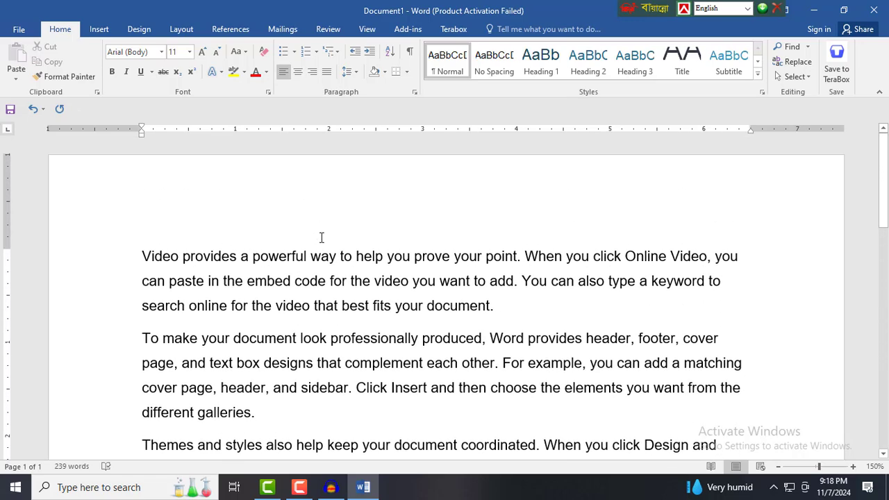
{"action": "scroll", "coordinate": [321, 239], "scroll_direction": "down", "scroll_amount": 5}
{"action": "scroll", "coordinate": [323, 248], "scroll_direction": "down", "scroll_amount": 1}
{"action": "scroll", "coordinate": [323, 251], "scroll_direction": "up", "scroll_amount": 5}
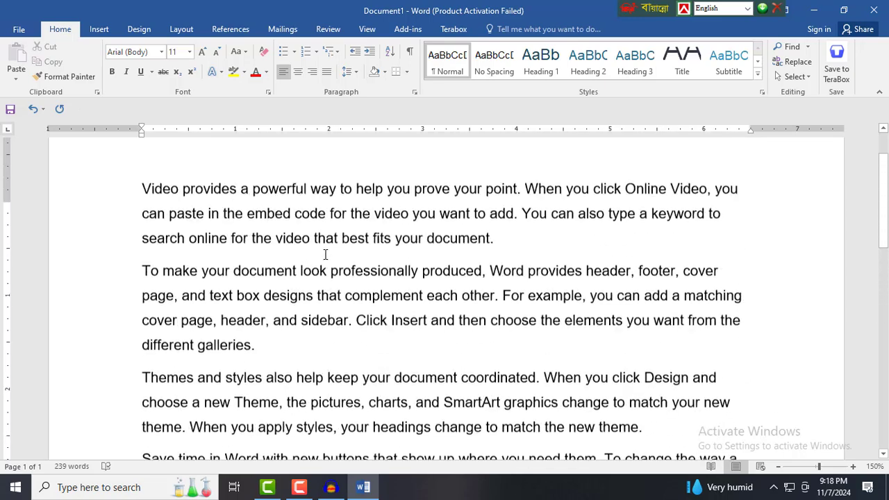
{"action": "scroll", "coordinate": [325, 254], "scroll_direction": "up", "scroll_amount": 1}
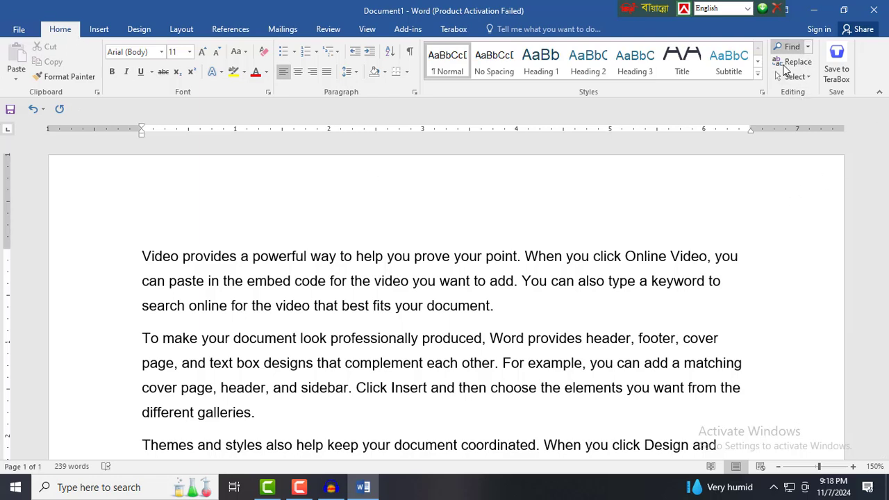
{"action": "left_click", "coordinate": [808, 49]}
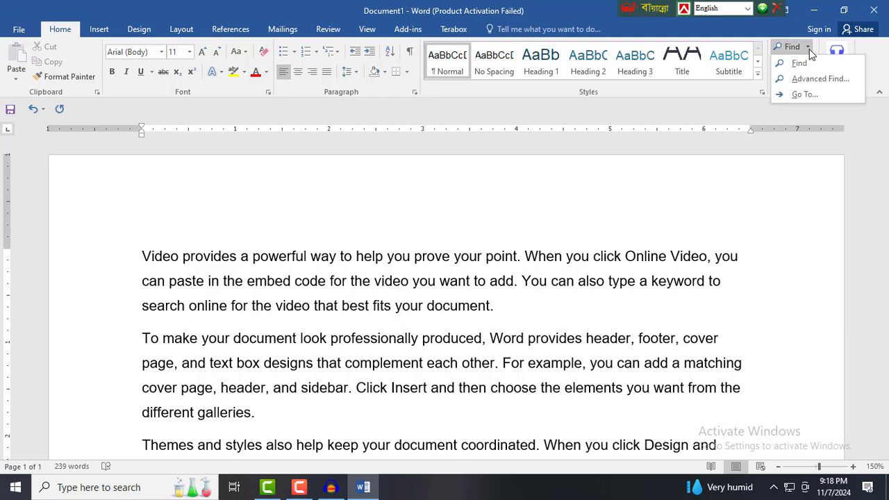
{"action": "left_click", "coordinate": [806, 95]}
{"action": "left_click_drag", "start_coordinate": [532, 178], "coordinate": [475, 194]}
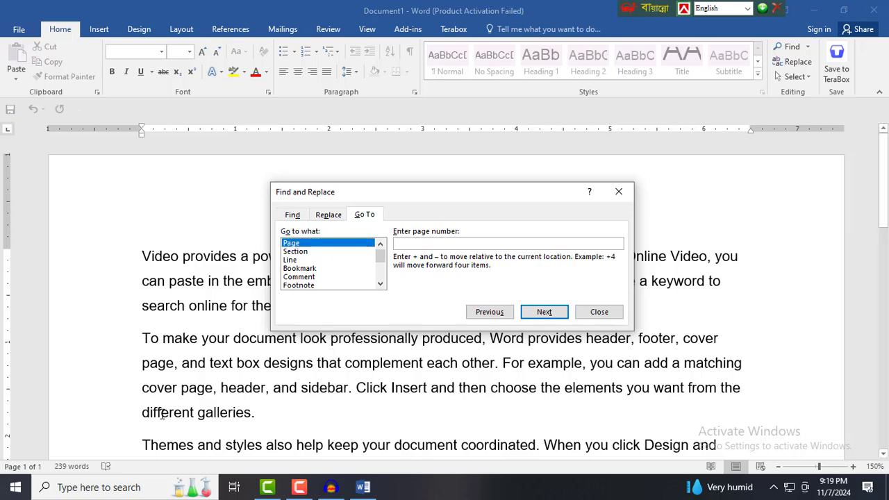
{"action": "left_click", "coordinate": [618, 192]}
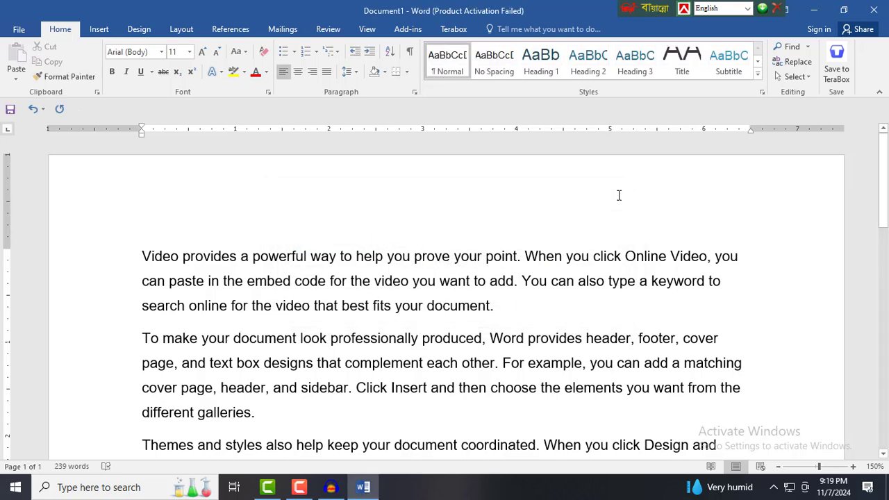
{"action": "scroll", "coordinate": [467, 333], "scroll_direction": "down", "scroll_amount": 3}
{"action": "scroll", "coordinate": [357, 412], "scroll_direction": "down", "scroll_amount": 3}
Add pages 2, 3 and 4 with page breaks, each starting with a short text line, and reopen Go To.
{"action": "scroll", "coordinate": [373, 234], "scroll_direction": "down", "scroll_amount": 2}
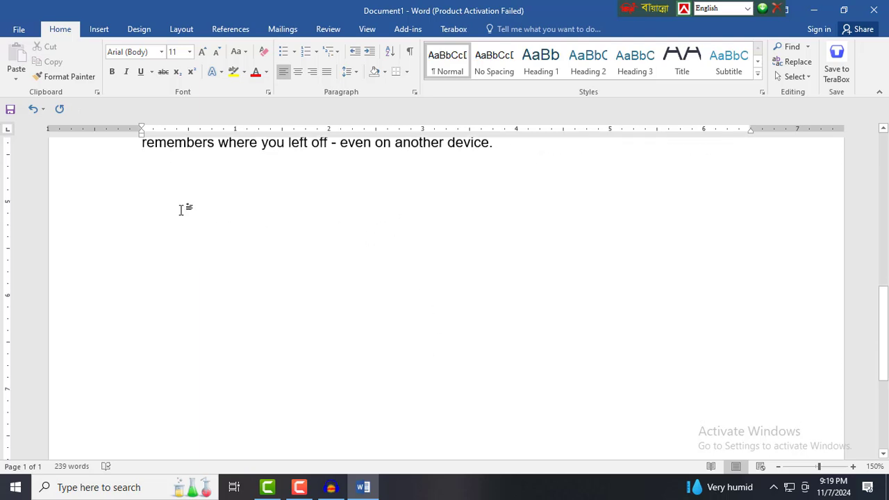
{"action": "key", "text": "ctrl+Return"}
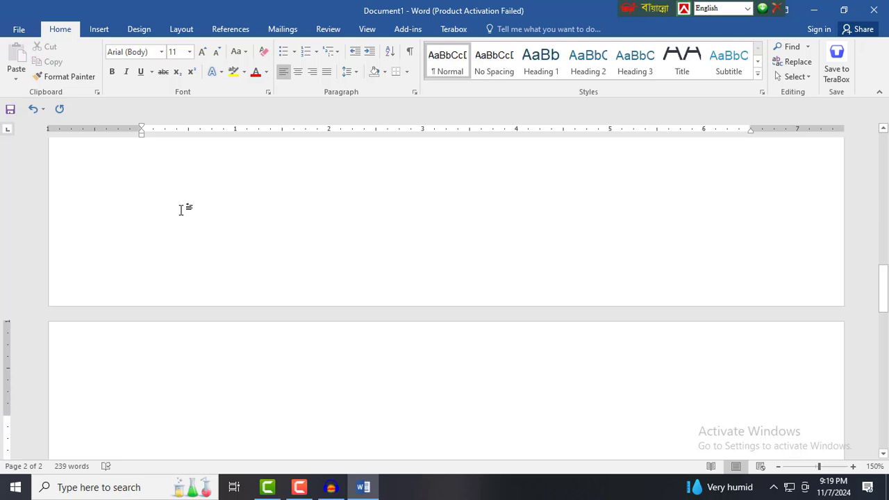
{"action": "type", "text": "B"}
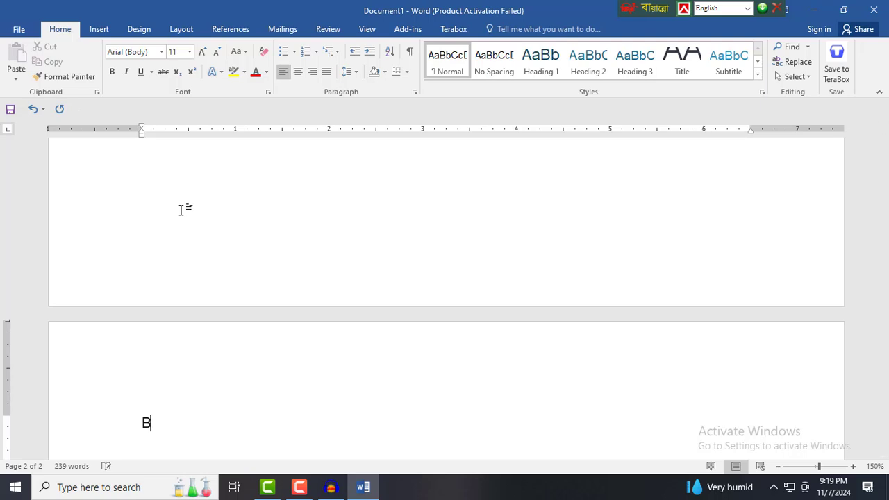
{"action": "type", "text": "iswaji"}
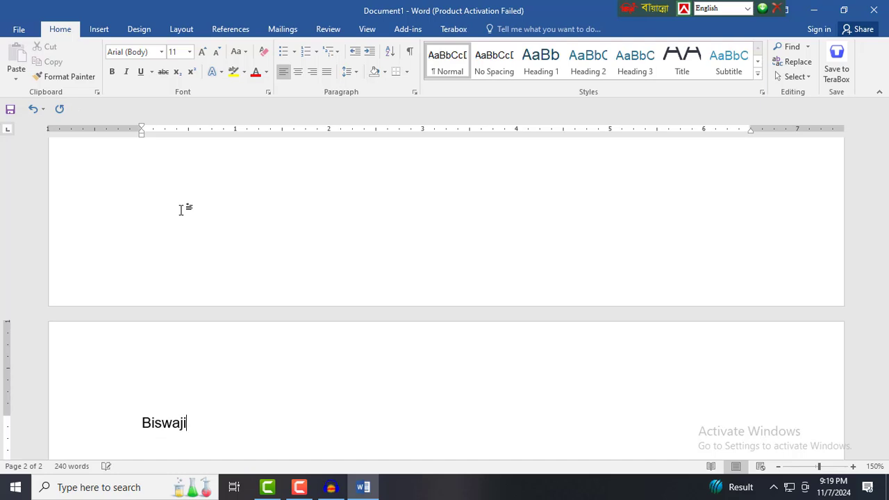
{"action": "type", "text": "t It"}
{"action": "key", "text": "ctrl+z"}
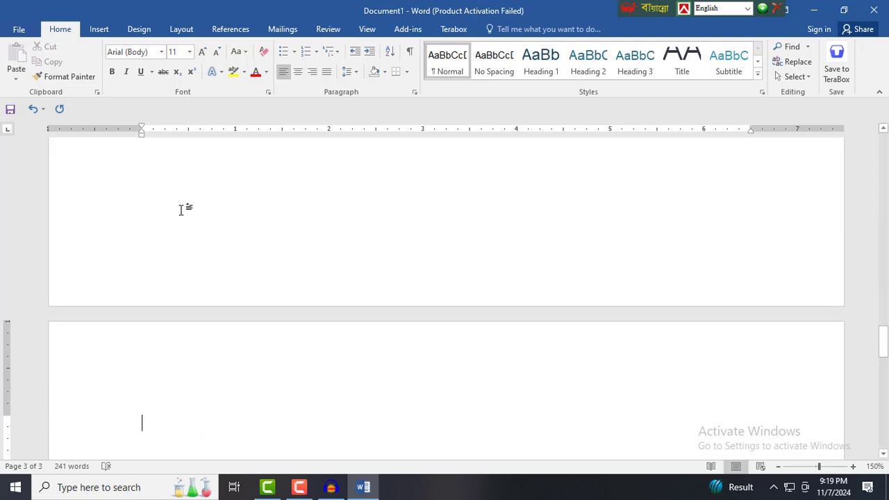
{"action": "type", "text": "Bisw"}
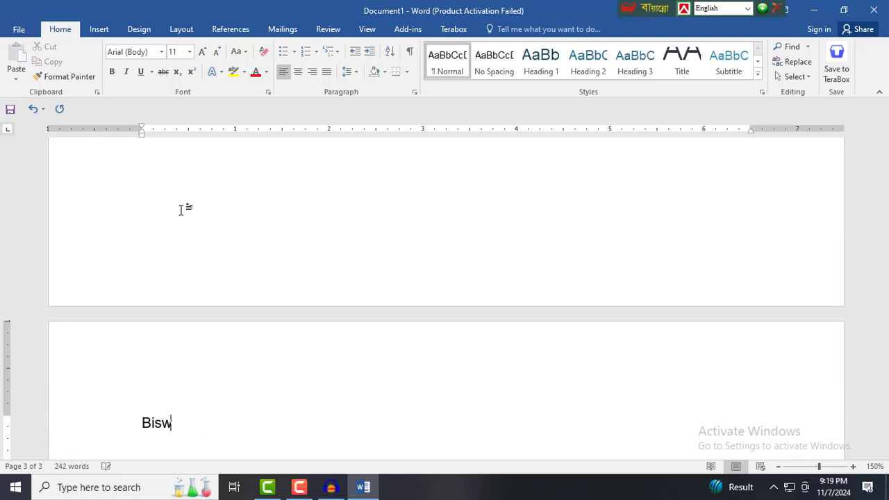
{"action": "type", "text": "ajit C"}
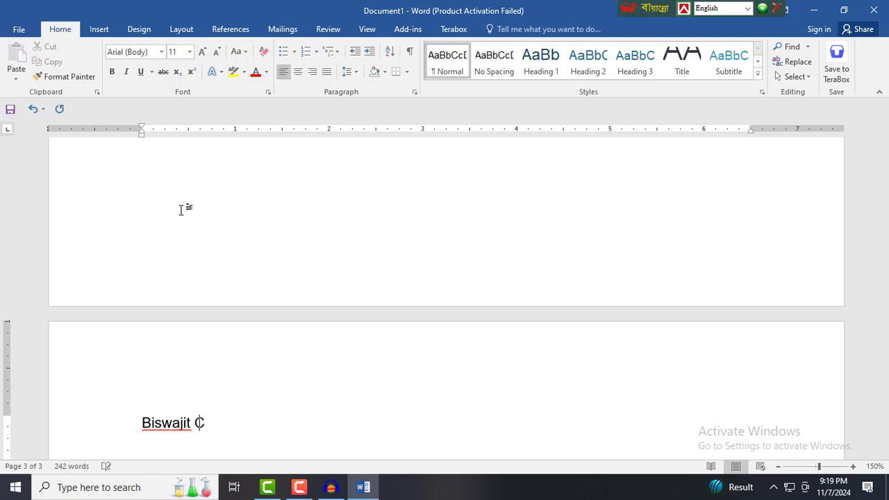
{"action": "type", "text": "omp"}
{"action": "type", "text": "uter"}
{"action": "key", "text": "ctrl+Return"}
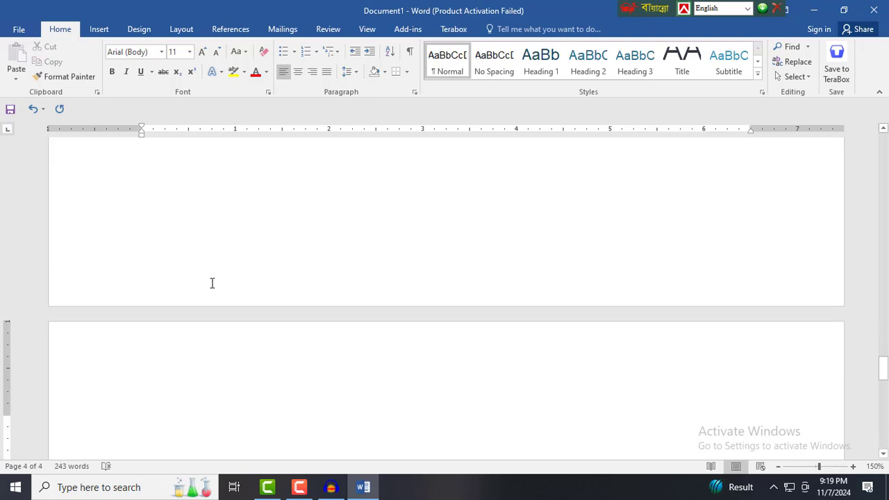
{"action": "type", "text": "2124"}
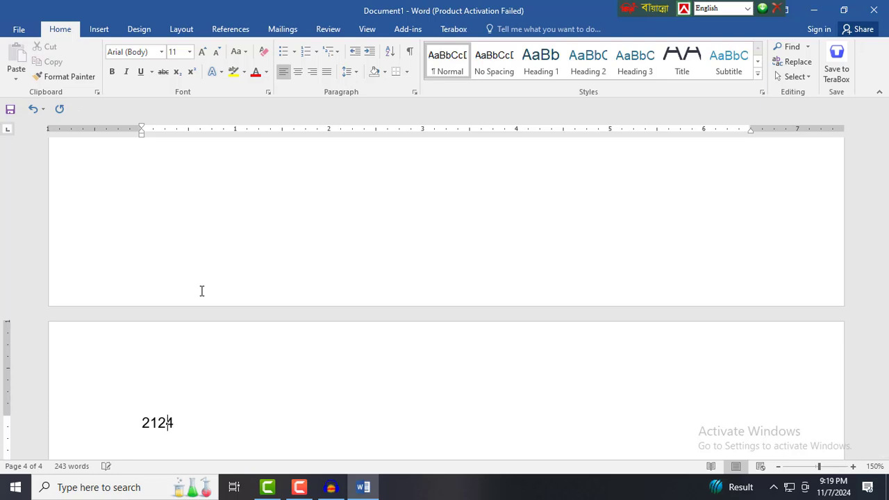
{"action": "type", "text": "541jhghg"}
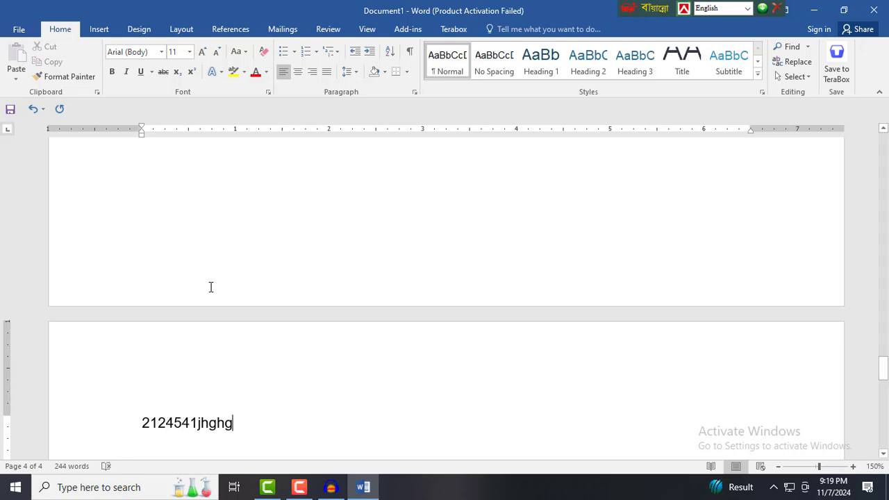
{"action": "key", "text": "ctrl+g"}
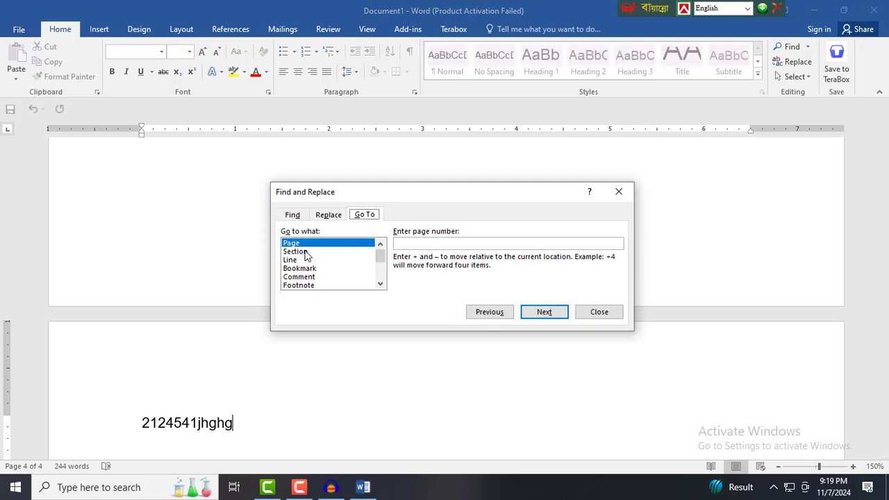
Jump to page 1, then pages 2 and 3, using Go To by page number.
{"action": "left_click", "coordinate": [421, 241]}
{"action": "type", "text": "1"}
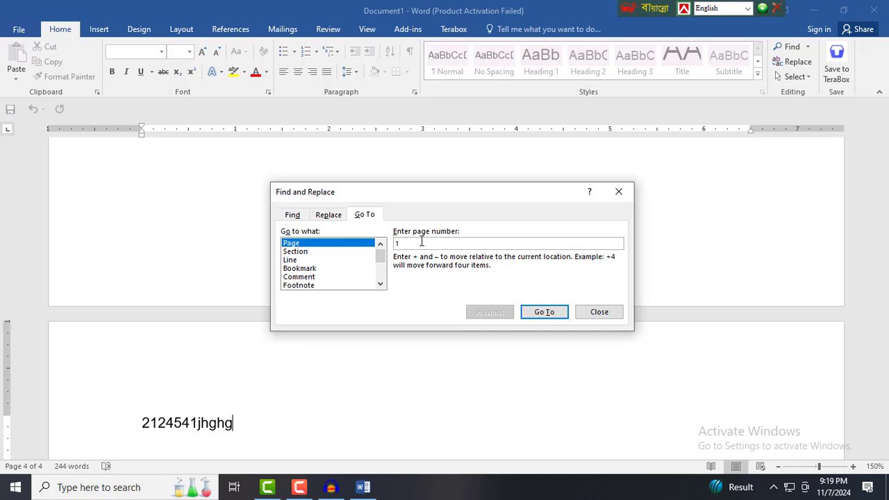
{"action": "left_click", "coordinate": [552, 314]}
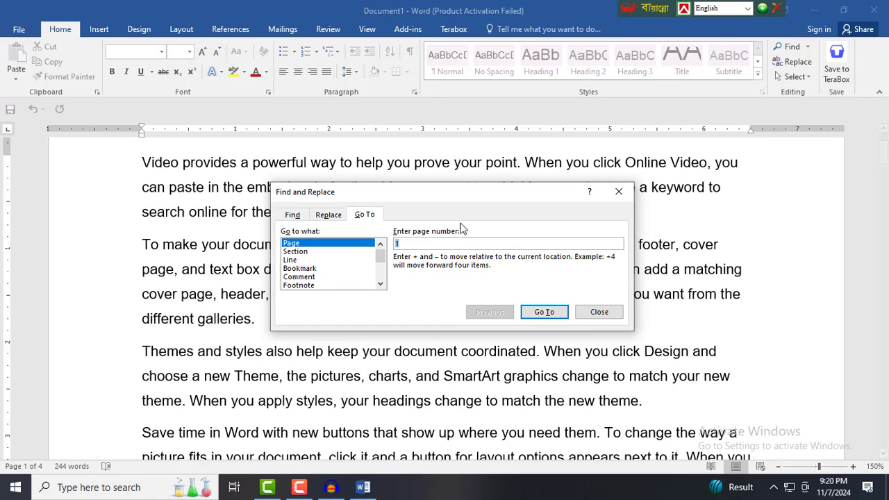
{"action": "left_click_drag", "start_coordinate": [472, 192], "coordinate": [636, 244]}
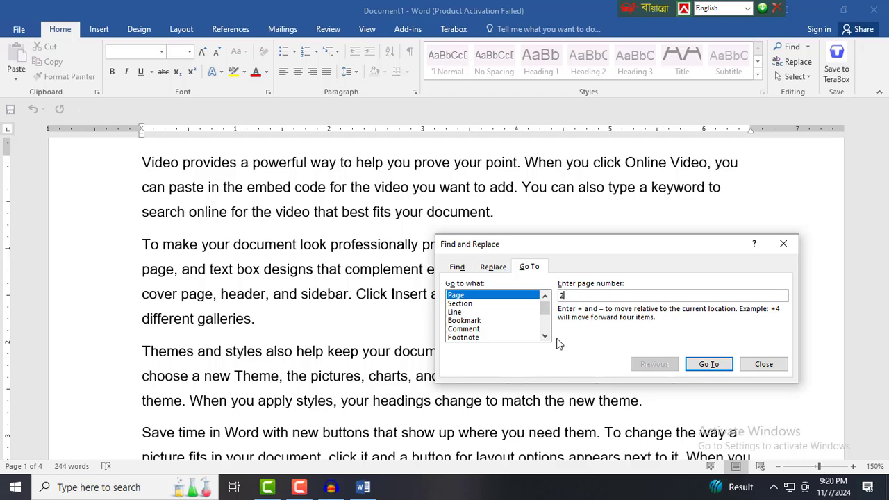
{"action": "left_click", "coordinate": [709, 364]}
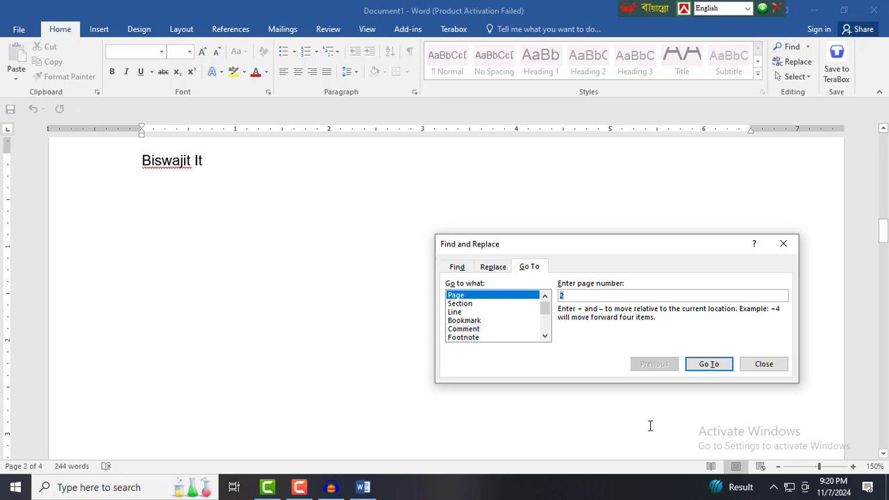
{"action": "type", "text": "3"}
{"action": "left_click", "coordinate": [715, 369]}
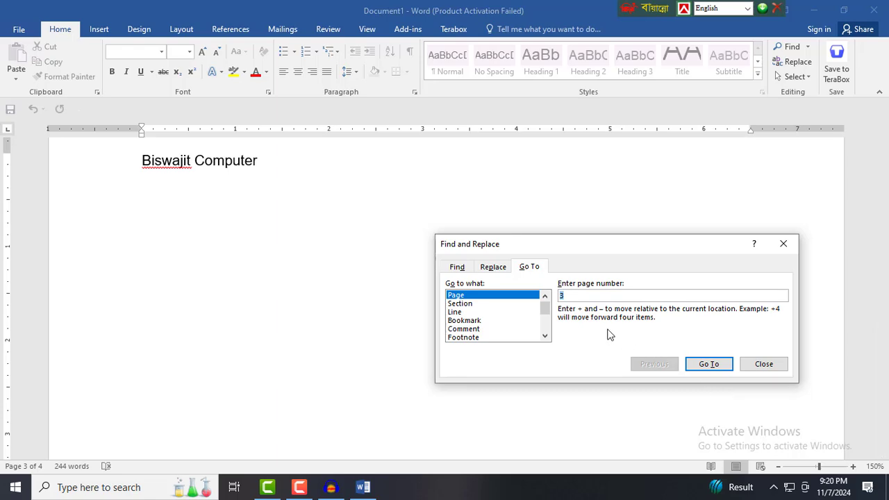
Insert a Next Page section break at the end of the first page's text.
{"action": "key", "text": "Escape"}
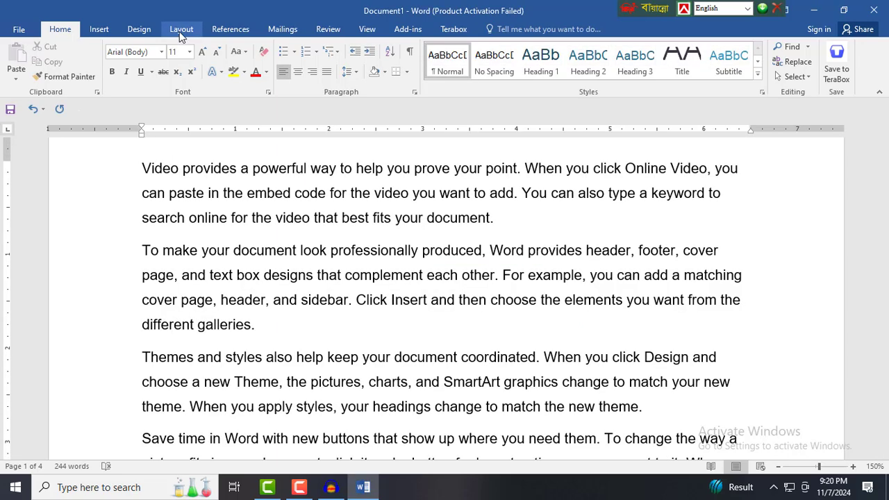
{"action": "left_click", "coordinate": [179, 31]}
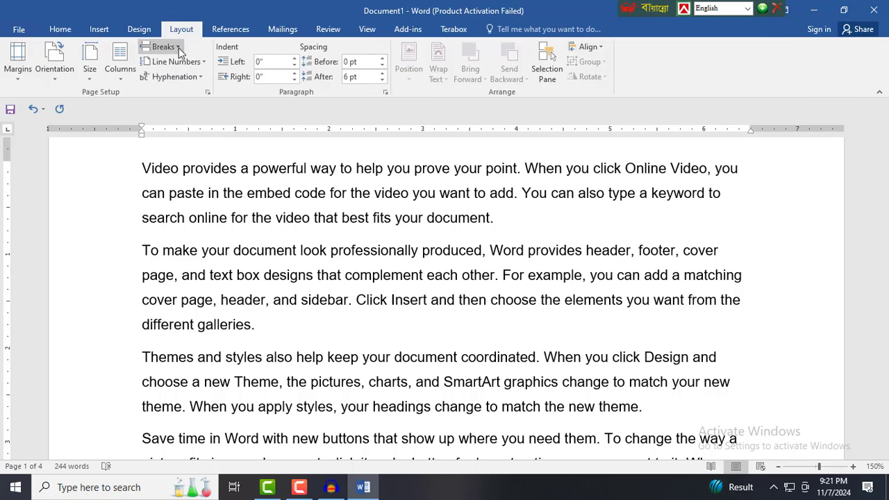
{"action": "left_click", "coordinate": [178, 47]}
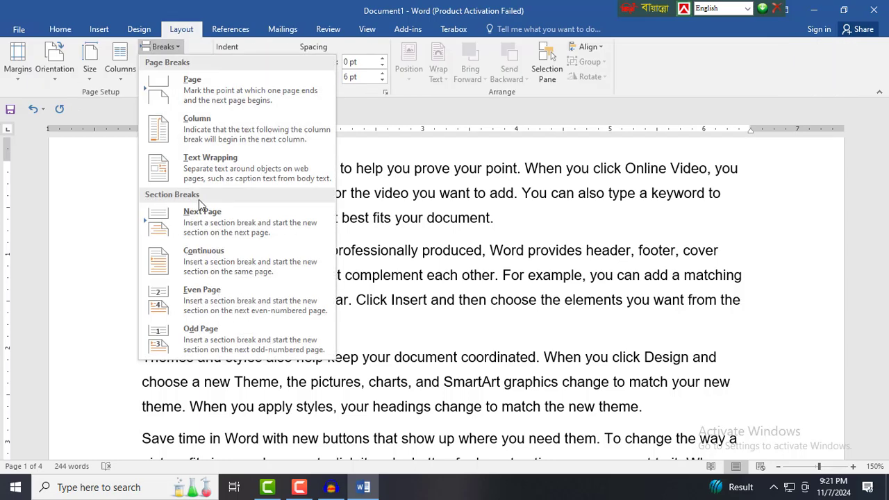
{"action": "left_click", "coordinate": [234, 225]}
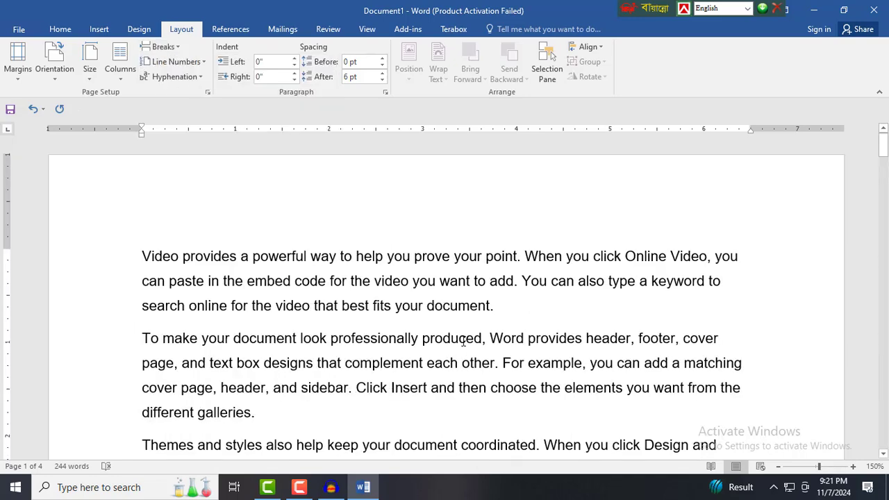
{"action": "scroll", "coordinate": [433, 336], "scroll_direction": "down", "scroll_amount": 10}
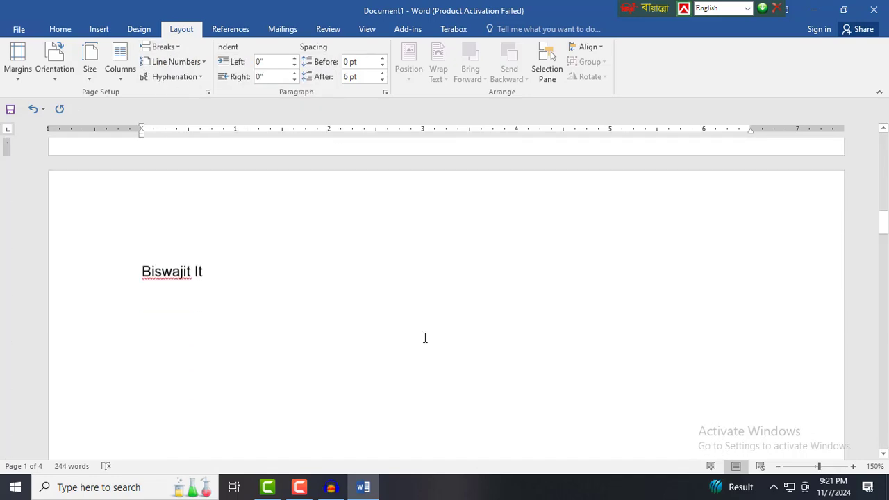
{"action": "scroll", "coordinate": [222, 336], "scroll_direction": "up", "scroll_amount": 2}
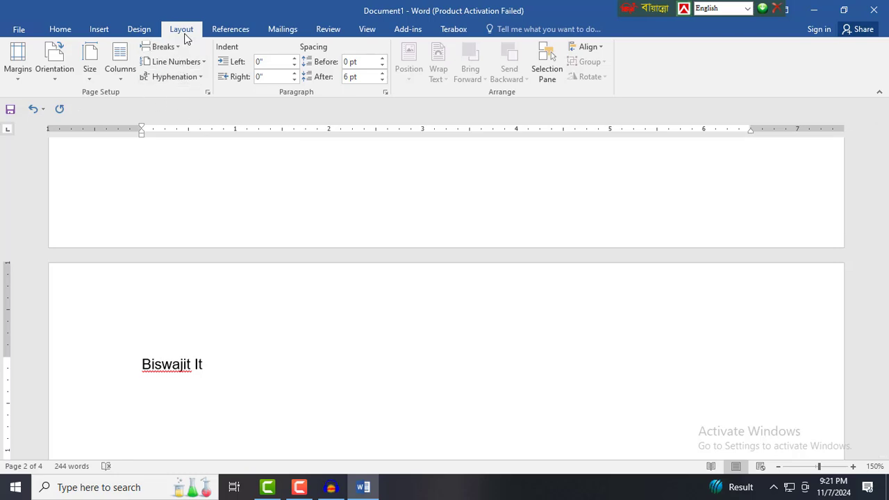
Add another Next Page section break after page 2's short line, making five pages.
{"action": "left_click", "coordinate": [175, 49]}
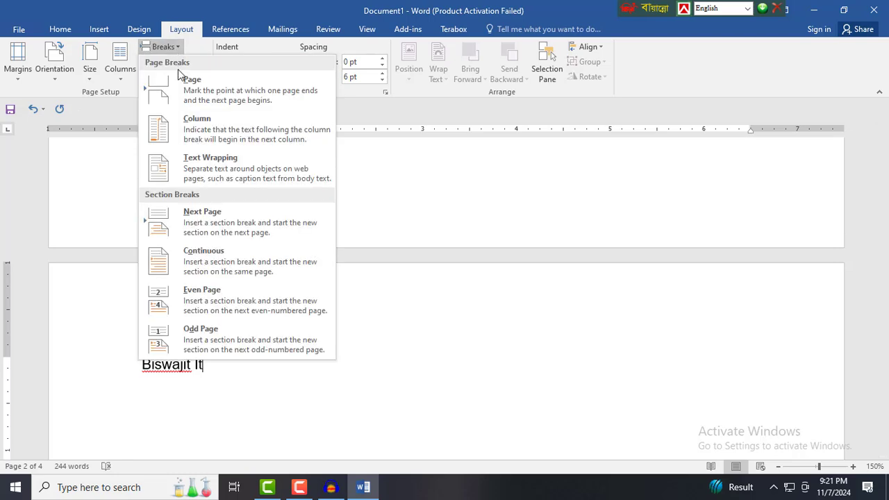
{"action": "left_click", "coordinate": [203, 223]}
{"action": "scroll", "coordinate": [238, 328], "scroll_direction": "down", "scroll_amount": 5}
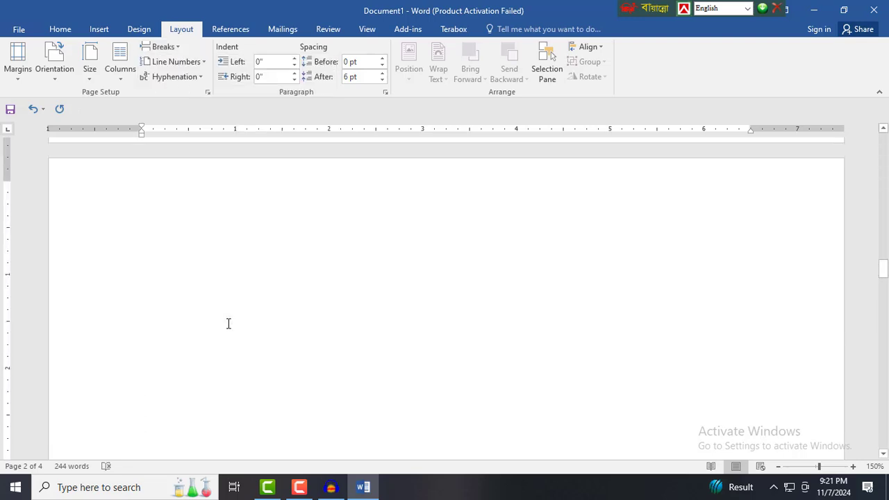
{"action": "scroll", "coordinate": [220, 326], "scroll_direction": "down", "scroll_amount": 5}
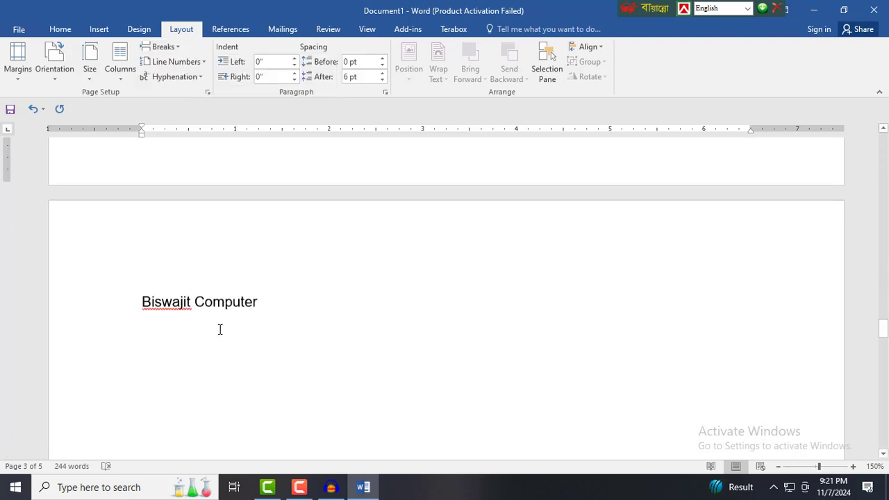
{"action": "scroll", "coordinate": [257, 324], "scroll_direction": "down", "scroll_amount": 5}
{"action": "left_click", "coordinate": [251, 314]}
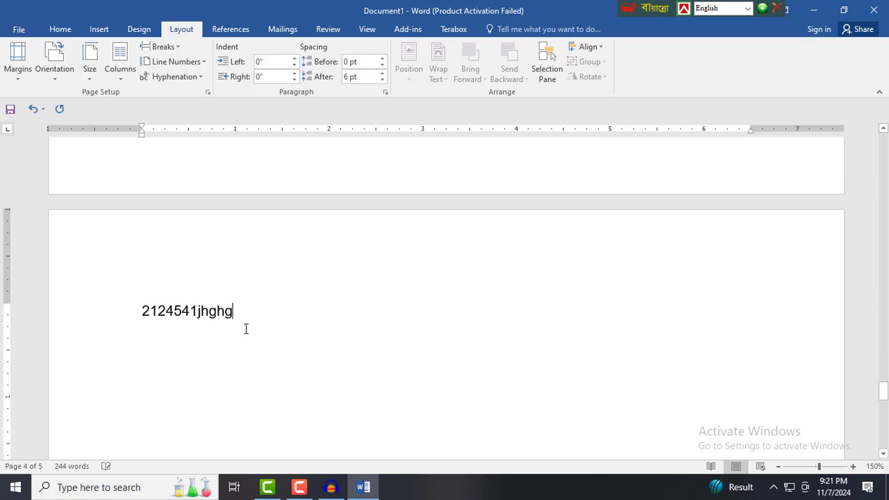
{"action": "left_click", "coordinate": [182, 48]}
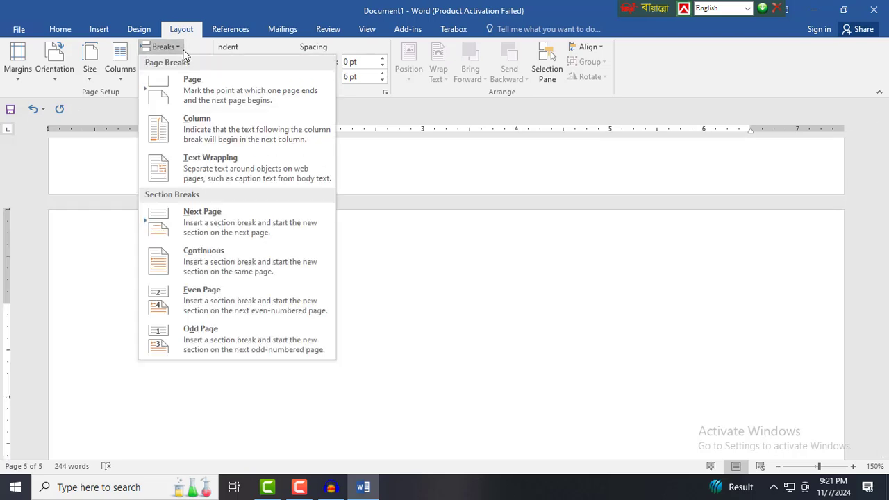
Insert a Next Page section break after the 2124541jhghg entry to create a sixth page.
{"action": "left_click", "coordinate": [231, 229]}
{"action": "double_click", "coordinate": [222, 310]}
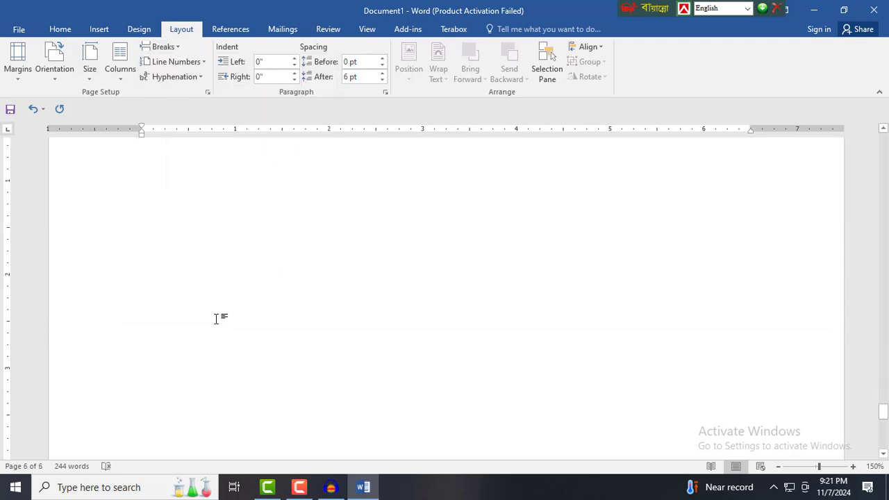
{"action": "scroll", "coordinate": [213, 321], "scroll_direction": "down", "scroll_amount": 1}
{"action": "scroll", "coordinate": [208, 319], "scroll_direction": "down", "scroll_amount": 1}
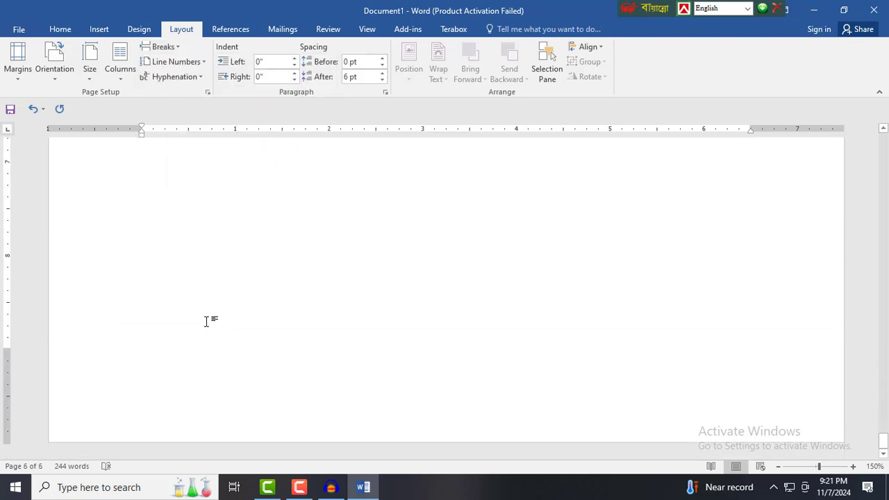
{"action": "scroll", "coordinate": [204, 317], "scroll_direction": "down", "scroll_amount": 1}
{"action": "scroll", "coordinate": [204, 314], "scroll_direction": "up", "scroll_amount": 2}
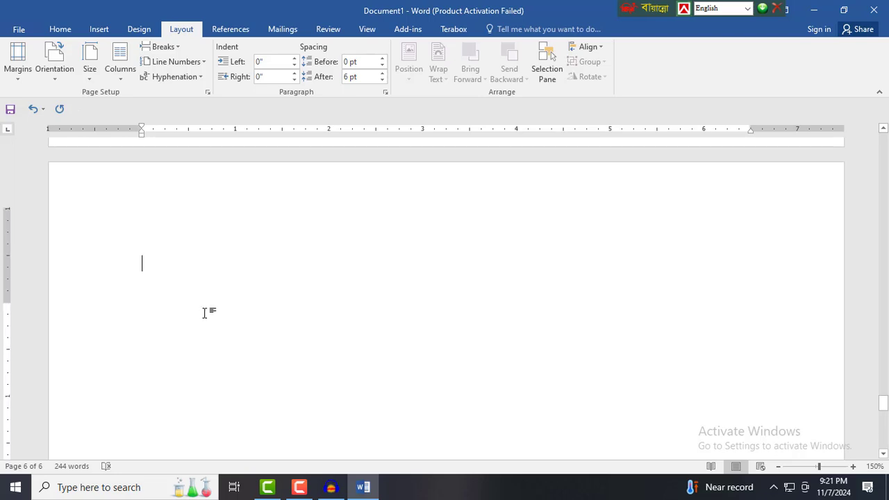
{"action": "scroll", "coordinate": [205, 313], "scroll_direction": "up", "scroll_amount": 2}
{"action": "scroll", "coordinate": [204, 312], "scroll_direction": "down", "scroll_amount": 2}
Fill the new page with five paragraphs of =rand() sample text, reaching 483 words.
{"action": "left_click", "coordinate": [144, 182]}
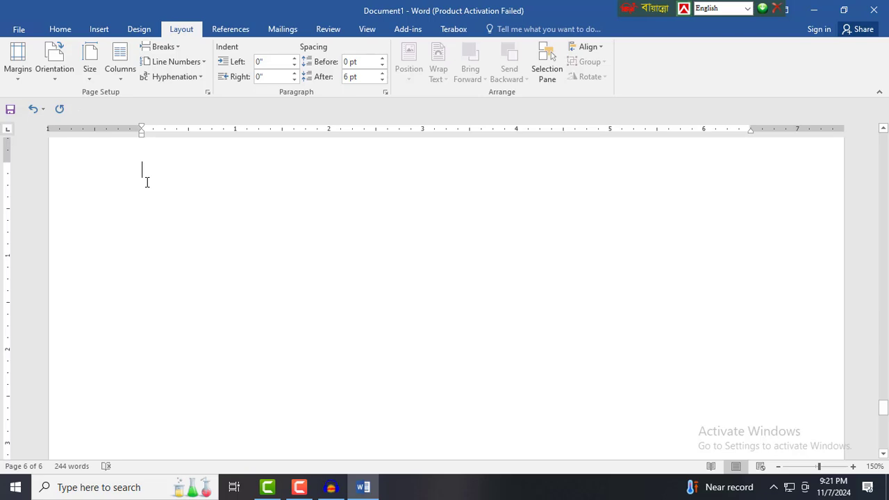
{"action": "type", "text": "="}
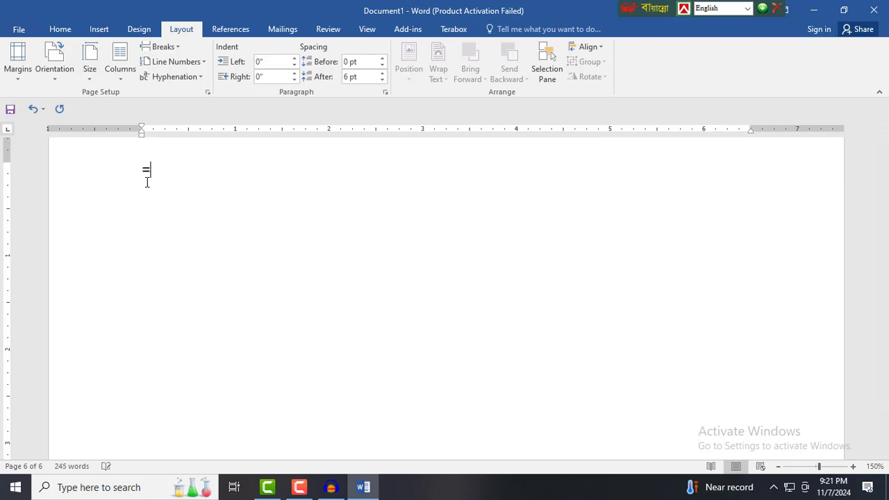
{"action": "type", "text": "rand"}
{"action": "type", "text": "()"}
{"action": "key", "text": "Return"}
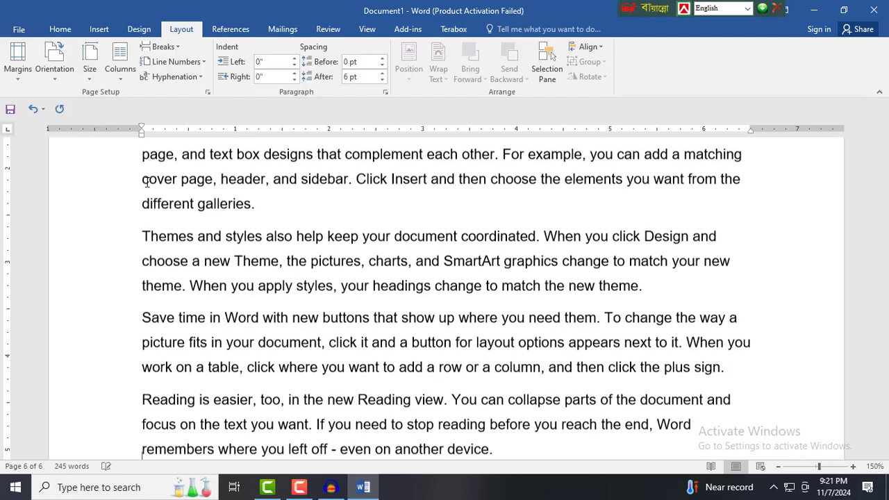
{"action": "scroll", "coordinate": [257, 261], "scroll_direction": "up", "scroll_amount": 3}
{"action": "scroll", "coordinate": [256, 262], "scroll_direction": "up", "scroll_amount": 3}
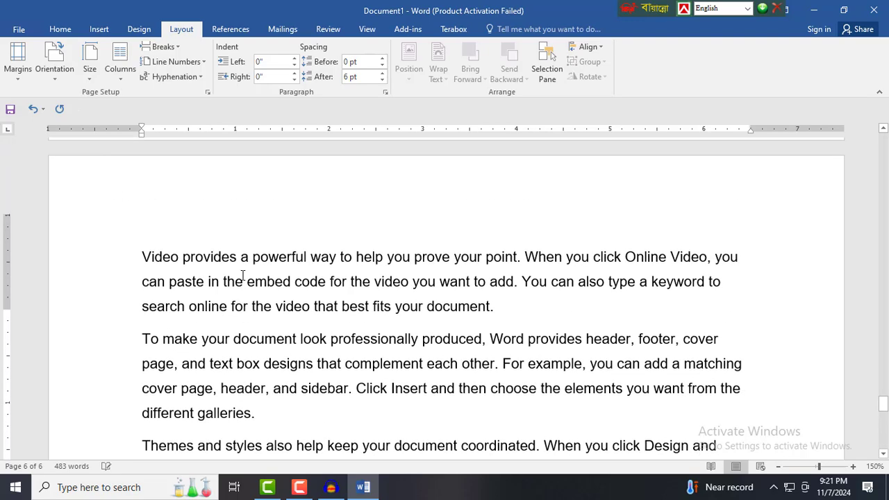
{"action": "left_click_drag", "start_coordinate": [143, 363], "coordinate": [312, 371]}
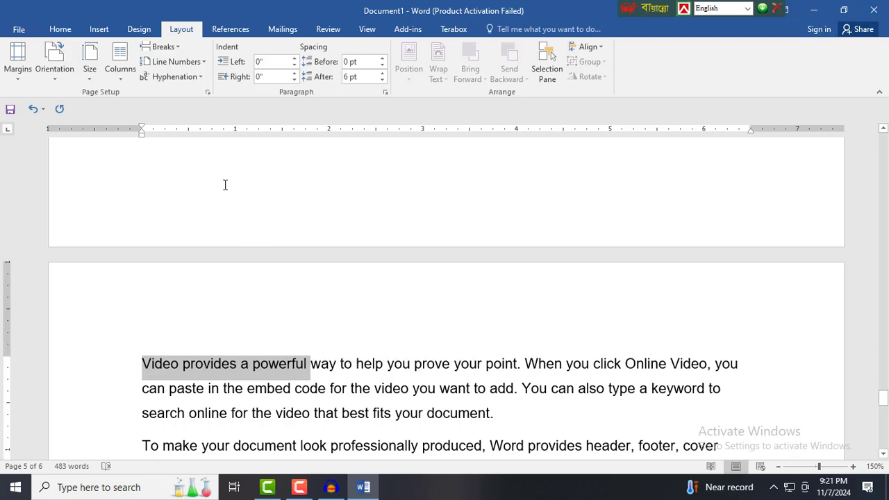
Make the selected words "Video provides a powerful" red and 16 pt.
{"action": "left_click", "coordinate": [60, 29]}
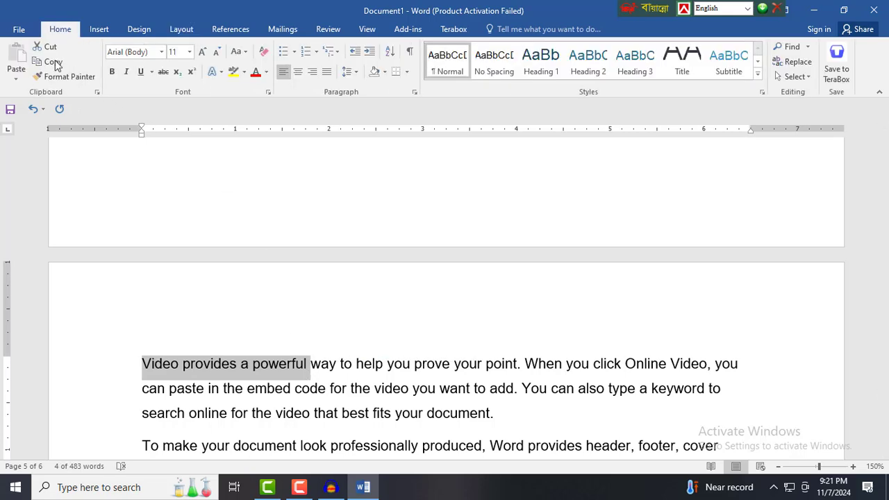
{"action": "left_click", "coordinate": [254, 72]}
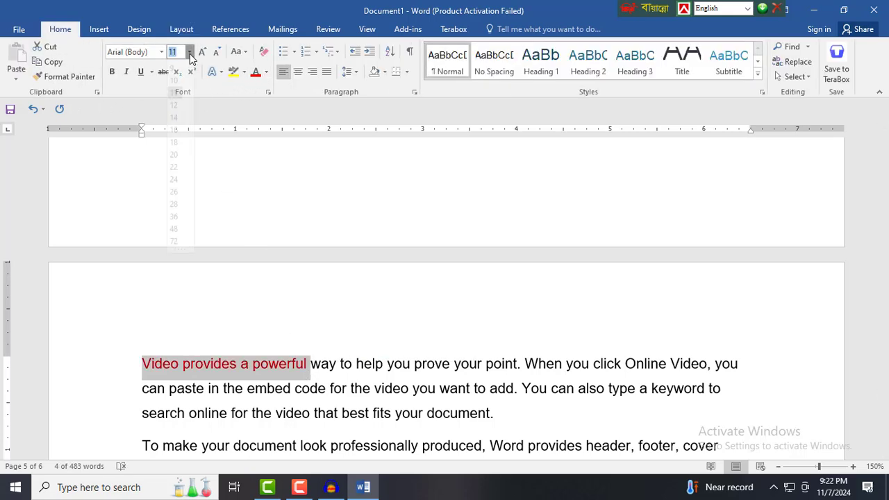
{"action": "left_click", "coordinate": [189, 53]}
{"action": "left_click", "coordinate": [175, 146]}
{"action": "scroll", "coordinate": [185, 327], "scroll_direction": "up", "scroll_amount": 3}
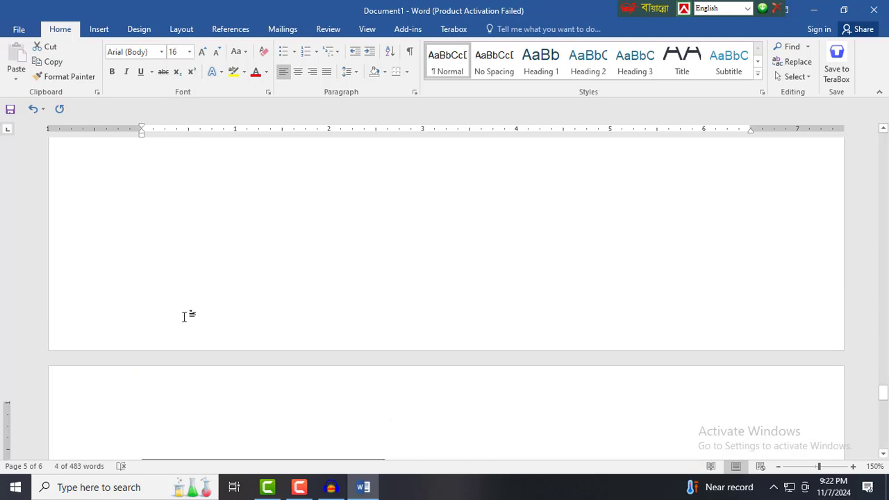
{"action": "scroll", "coordinate": [194, 316], "scroll_direction": "up", "scroll_amount": 3}
{"action": "scroll", "coordinate": [208, 309], "scroll_direction": "up", "scroll_amount": 3}
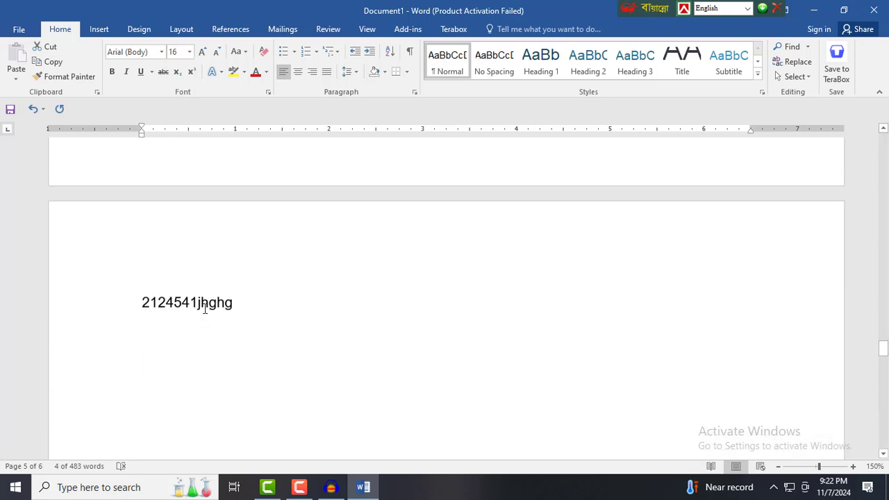
{"action": "scroll", "coordinate": [211, 310], "scroll_direction": "up", "scroll_amount": 3}
{"action": "scroll", "coordinate": [214, 311], "scroll_direction": "up", "scroll_amount": 3}
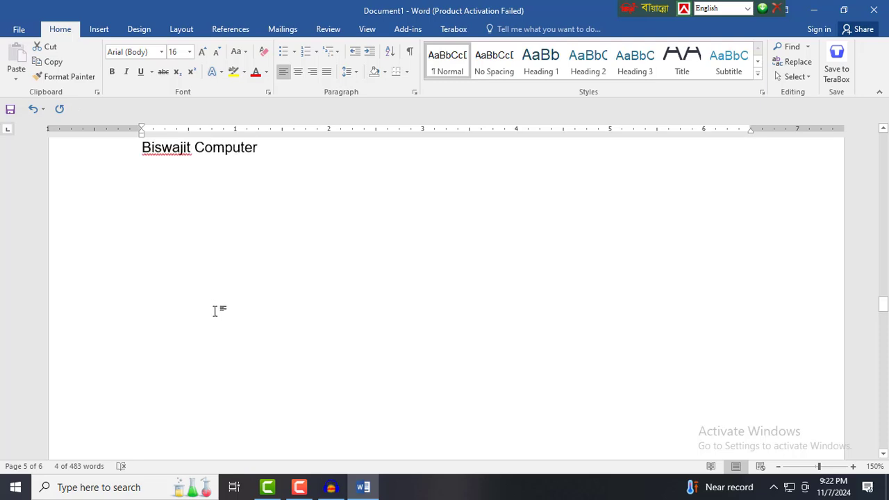
{"action": "scroll", "coordinate": [214, 312], "scroll_direction": "up", "scroll_amount": 3}
{"action": "scroll", "coordinate": [215, 312], "scroll_direction": "up", "scroll_amount": 3}
{"action": "scroll", "coordinate": [215, 310], "scroll_direction": "up", "scroll_amount": 3}
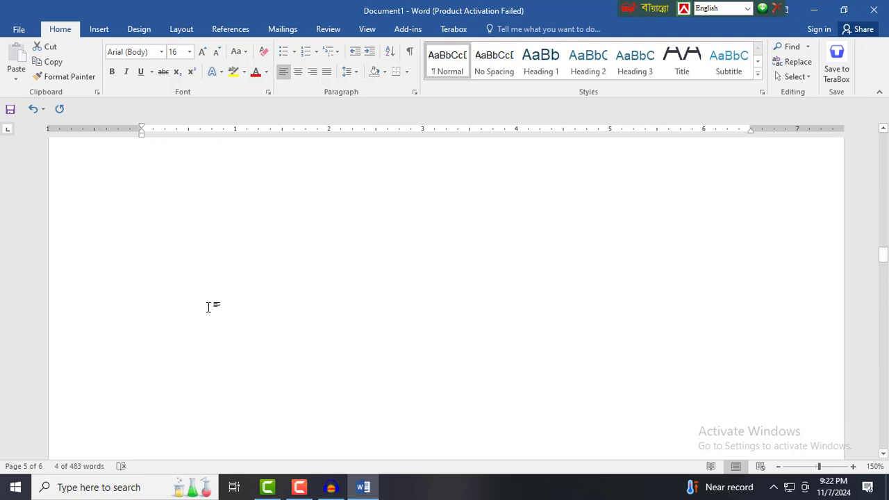
{"action": "scroll", "coordinate": [208, 306], "scroll_direction": "up", "scroll_amount": 3}
Type the test line 'sdfsdfsdfsdf sdfsdf s' on page 5, then return to page 1.
{"action": "left_click", "coordinate": [182, 397]}
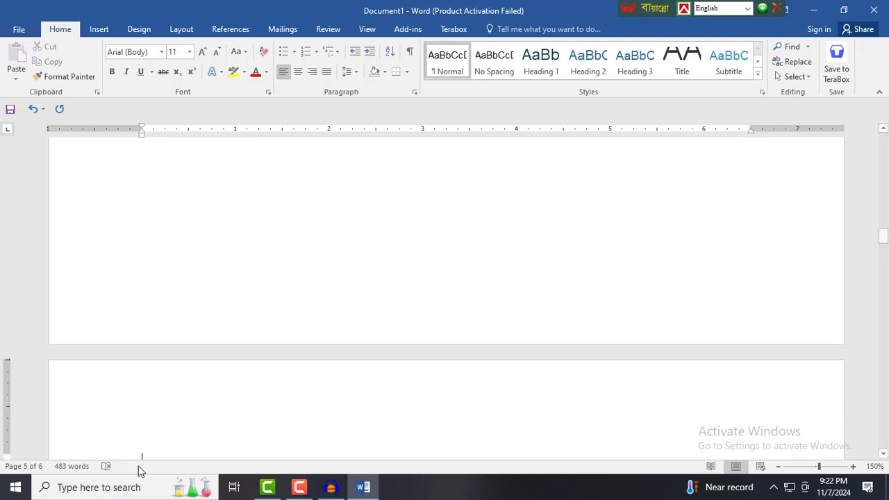
{"action": "scroll", "coordinate": [165, 420], "scroll_direction": "down", "scroll_amount": 3}
{"action": "type", "text": "sdfsdfsdfsdf "}
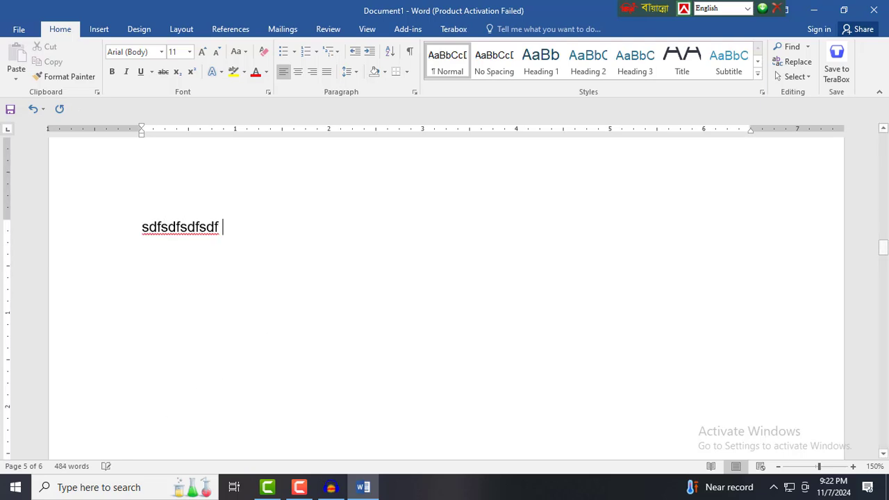
{"action": "type", "text": "sdfsdf sdfsdf"}
{"action": "scroll", "coordinate": [299, 282], "scroll_direction": "up", "scroll_amount": 3}
{"action": "scroll", "coordinate": [292, 264], "scroll_direction": "up", "scroll_amount": 2}
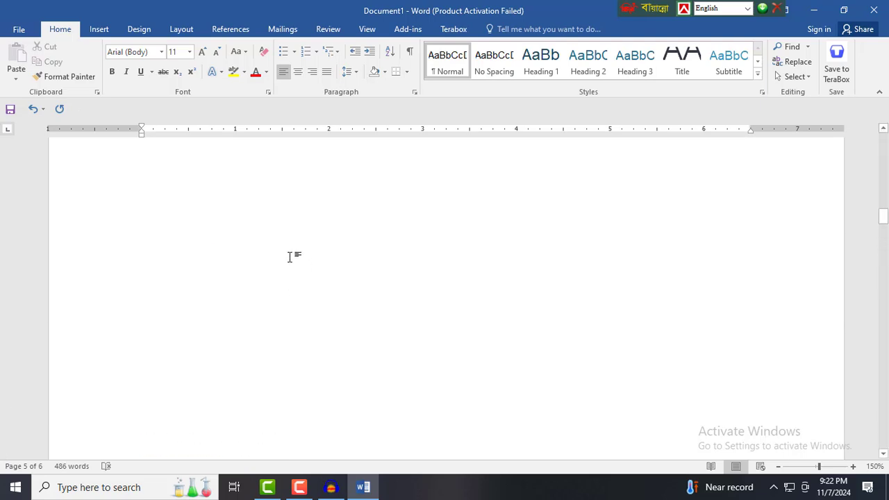
{"action": "scroll", "coordinate": [290, 258], "scroll_direction": "up", "scroll_amount": 2}
{"action": "scroll", "coordinate": [291, 260], "scroll_direction": "up", "scroll_amount": 2}
{"action": "scroll", "coordinate": [292, 260], "scroll_direction": "up", "scroll_amount": 2}
{"action": "scroll", "coordinate": [240, 278], "scroll_direction": "up", "scroll_amount": 1}
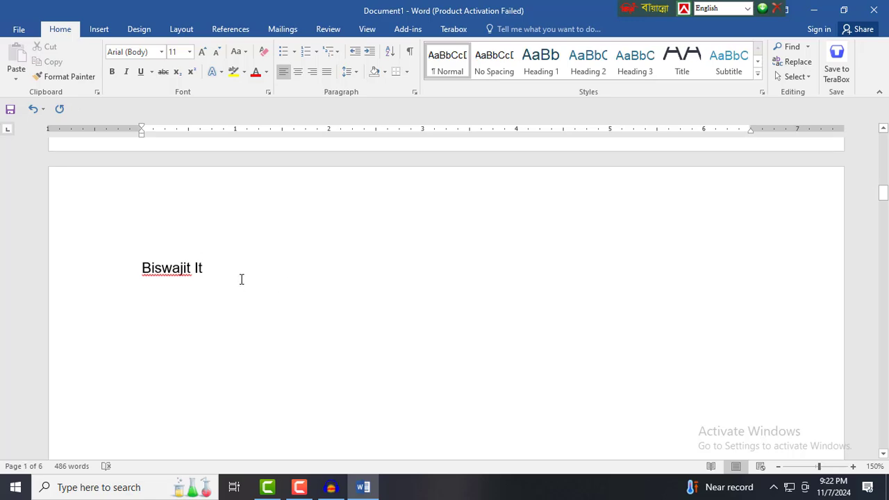
{"action": "scroll", "coordinate": [246, 284], "scroll_direction": "up", "scroll_amount": 5}
{"action": "scroll", "coordinate": [250, 291], "scroll_direction": "up", "scroll_amount": 5}
{"action": "scroll", "coordinate": [247, 291], "scroll_direction": "up", "scroll_amount": 10}
{"action": "scroll", "coordinate": [246, 292], "scroll_direction": "up", "scroll_amount": 2}
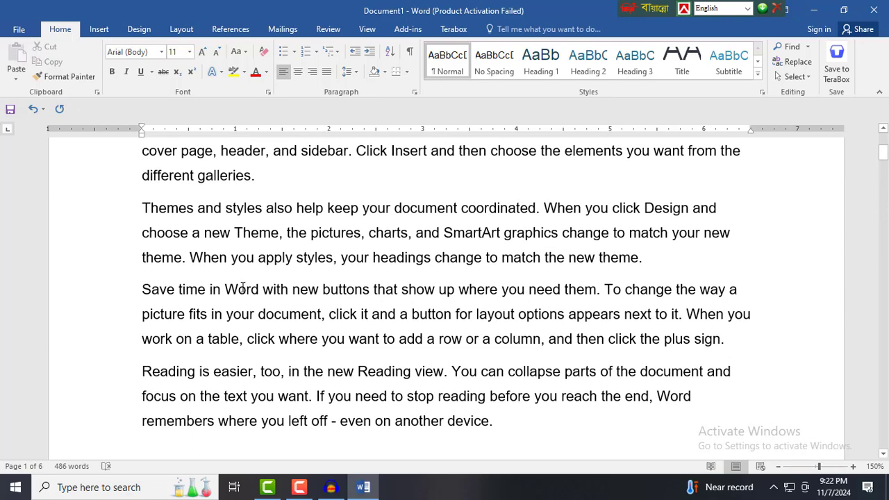
{"action": "scroll", "coordinate": [244, 288], "scroll_direction": "up", "scroll_amount": 3}
Color page 1's opening phrase light blue and enlarge it to 20 pt.
{"action": "left_click_drag", "start_coordinate": [141, 258], "coordinate": [285, 273]}
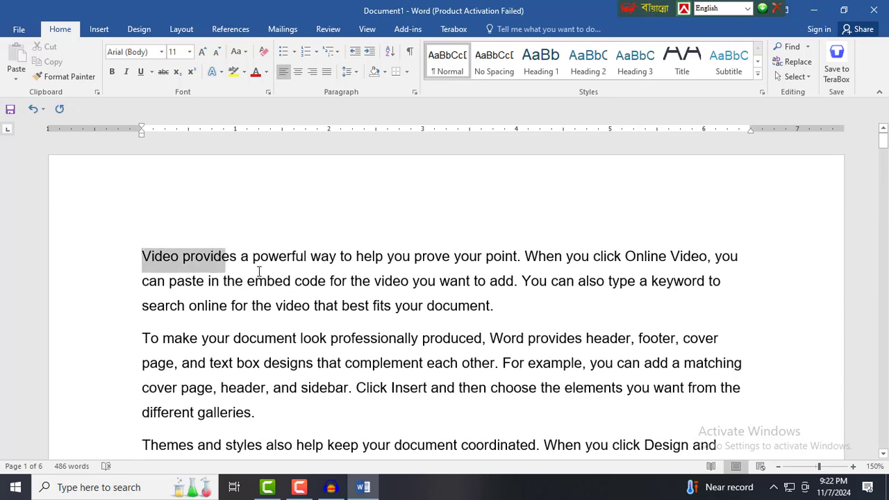
{"action": "left_click", "coordinate": [266, 72]}
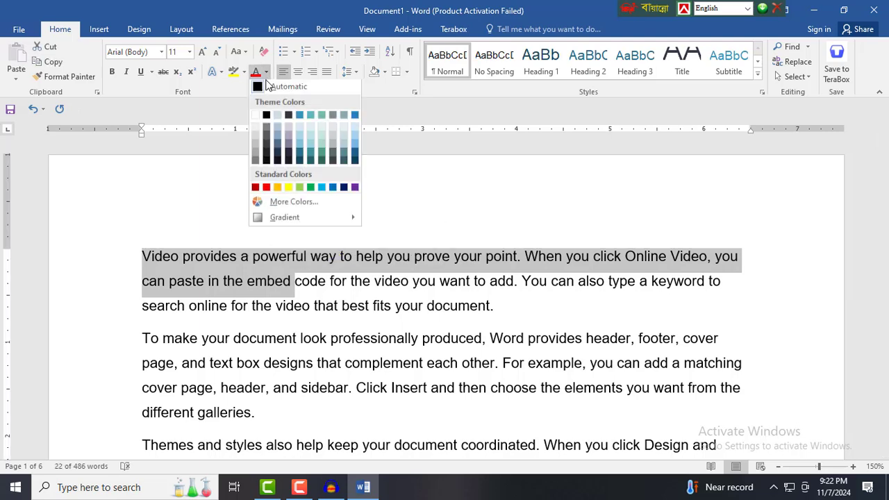
{"action": "left_click", "coordinate": [308, 145]}
{"action": "left_click", "coordinate": [189, 51]}
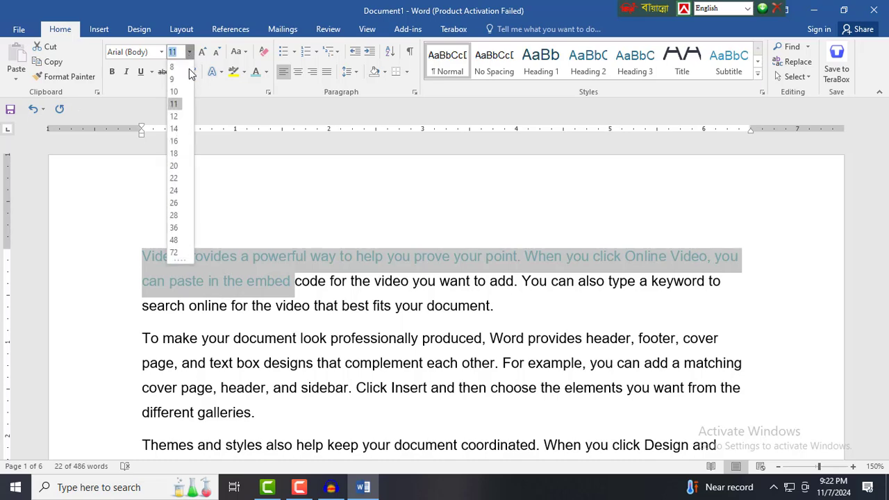
{"action": "left_click", "coordinate": [174, 165]}
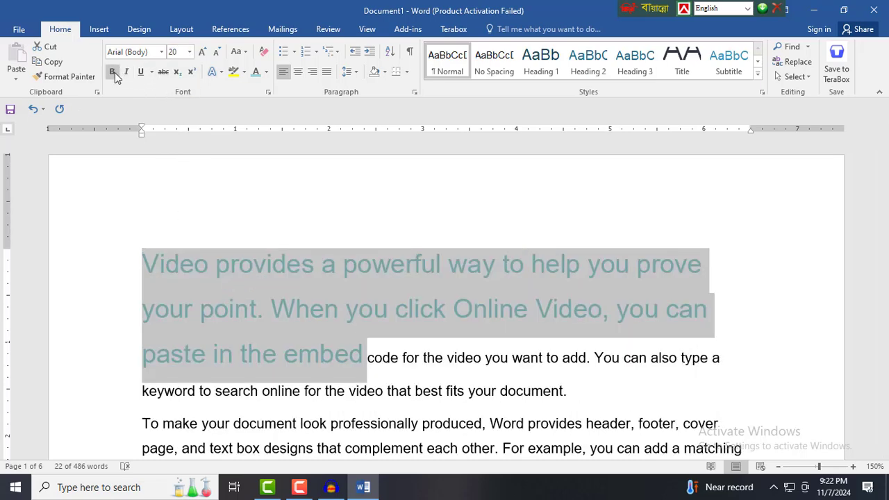
{"action": "left_click", "coordinate": [297, 337]}
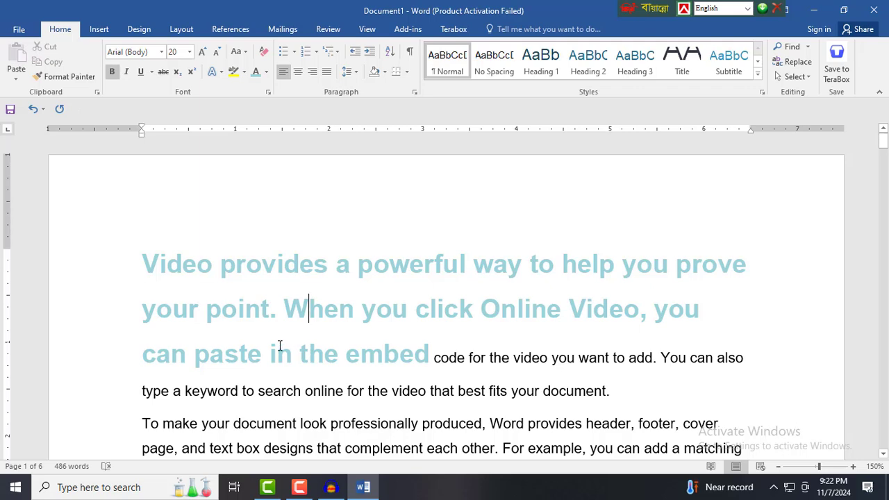
{"action": "key", "text": "ctrl+g"}
{"action": "type", "text": "2"}
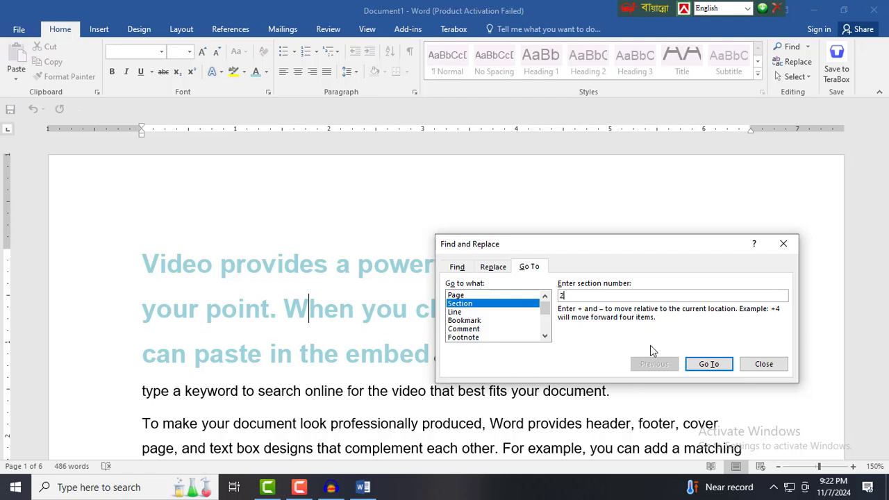
Jump to section 2, then section 3, then back to section 1.
{"action": "left_click", "coordinate": [723, 364]}
{"action": "type", "text": "3"}
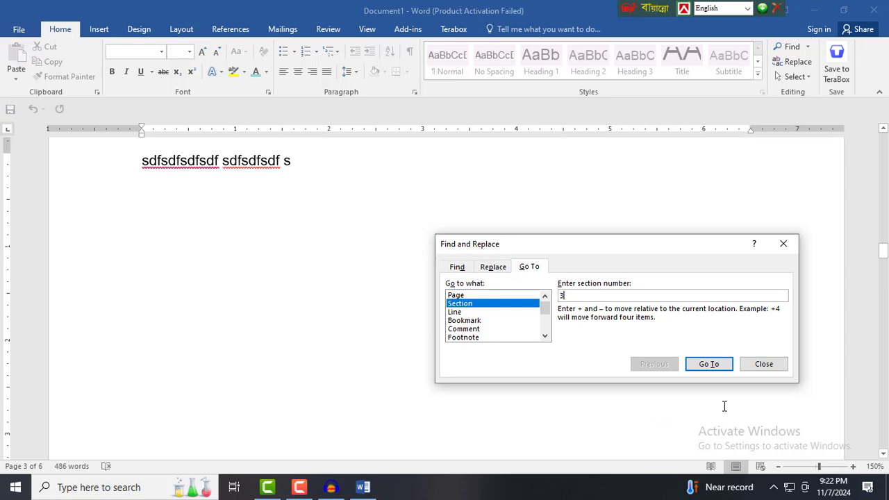
{"action": "left_click", "coordinate": [717, 373]}
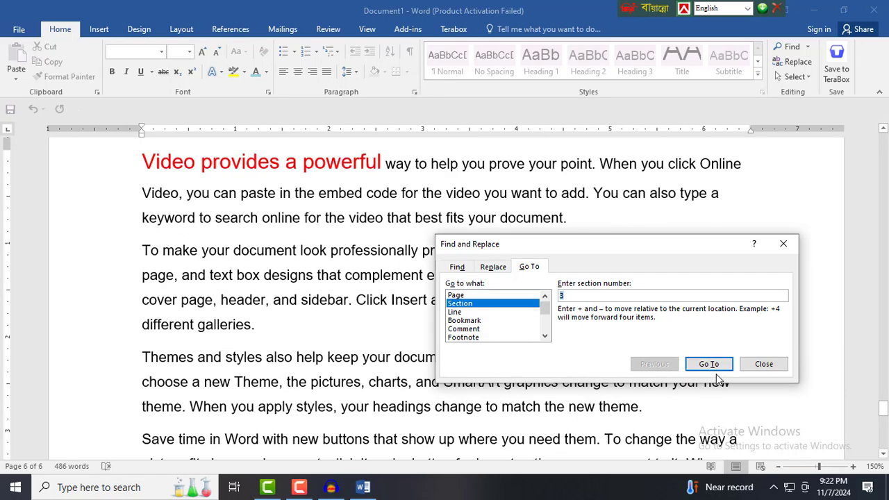
{"action": "type", "text": "1"}
{"action": "left_click", "coordinate": [709, 371]}
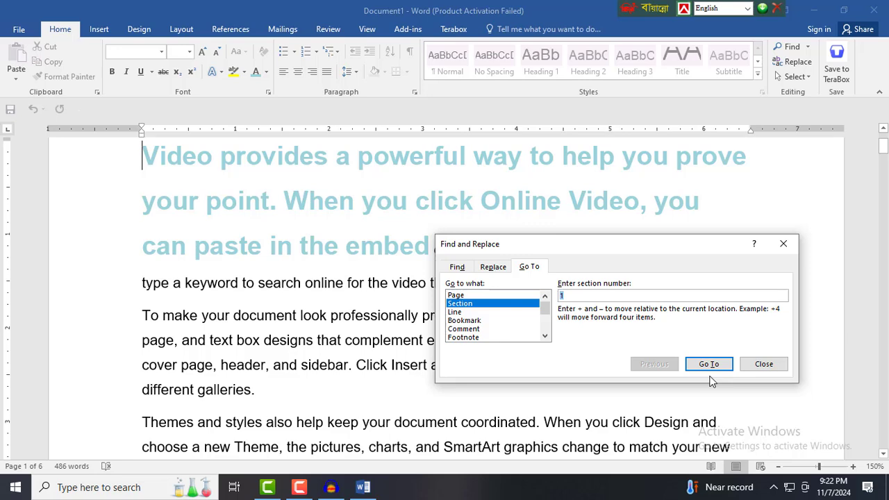
{"action": "mouse_move", "coordinate": [706, 244]}
{"action": "left_mouse_down"}
{"action": "mouse_move", "coordinate": [666, 231]}
{"action": "mouse_move", "coordinate": [665, 213]}
{"action": "left_mouse_up"}
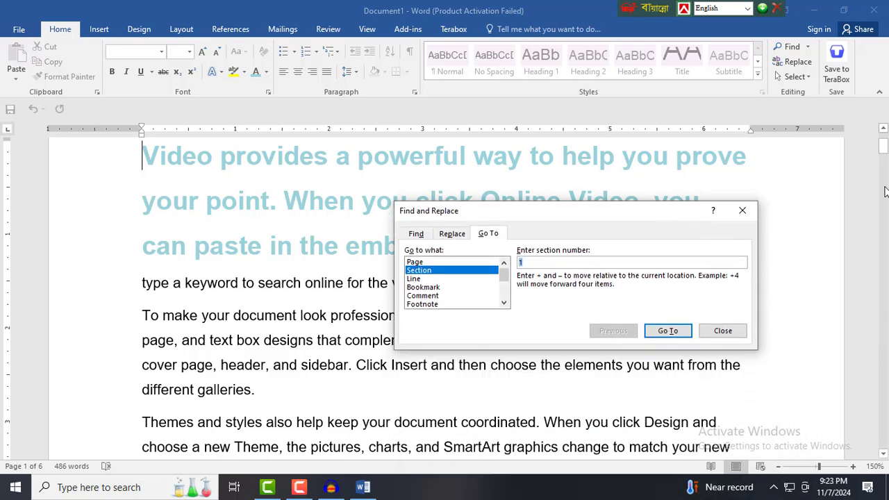
{"action": "left_click_drag", "start_coordinate": [882, 146], "coordinate": [883, 137]}
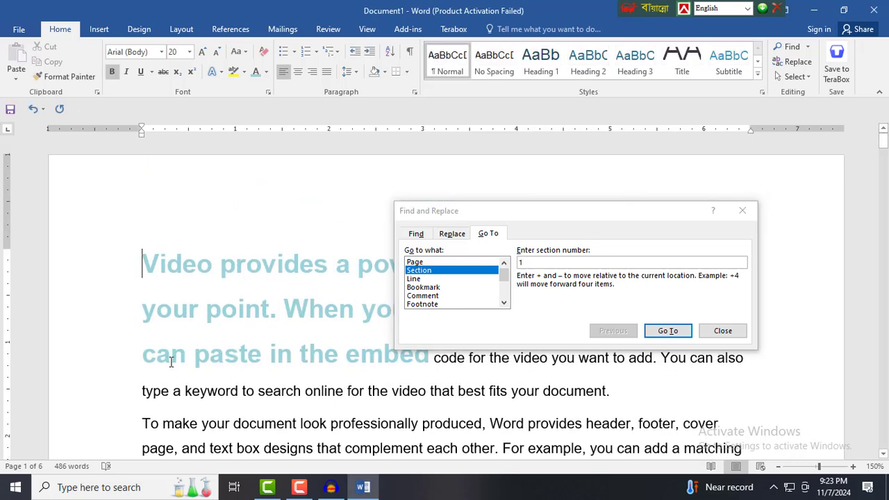
Jump to sections 2 and 3 again, then switch Go To to Line and close it.
{"action": "left_click", "coordinate": [521, 257]}
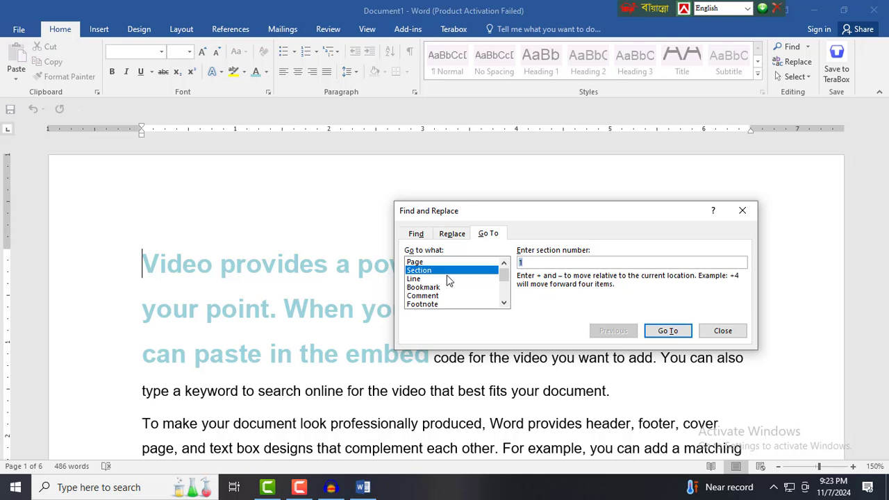
{"action": "type", "text": "2"}
{"action": "left_click", "coordinate": [656, 332]}
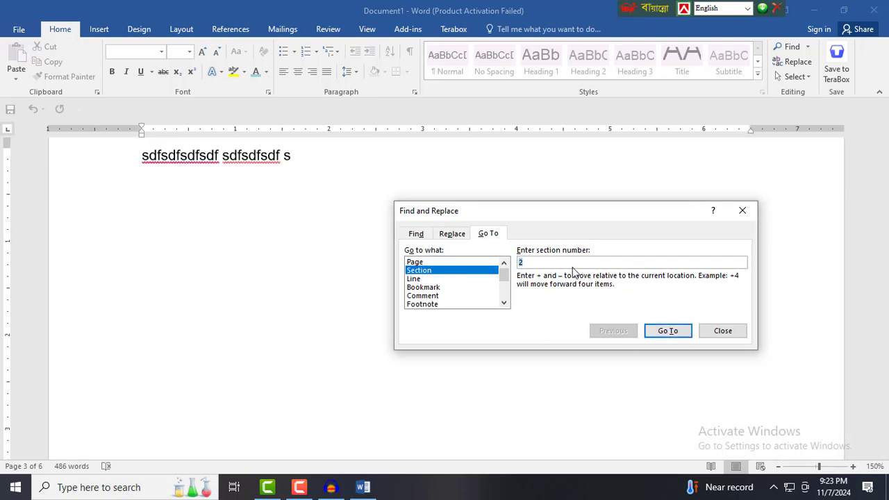
{"action": "left_click", "coordinate": [668, 331]}
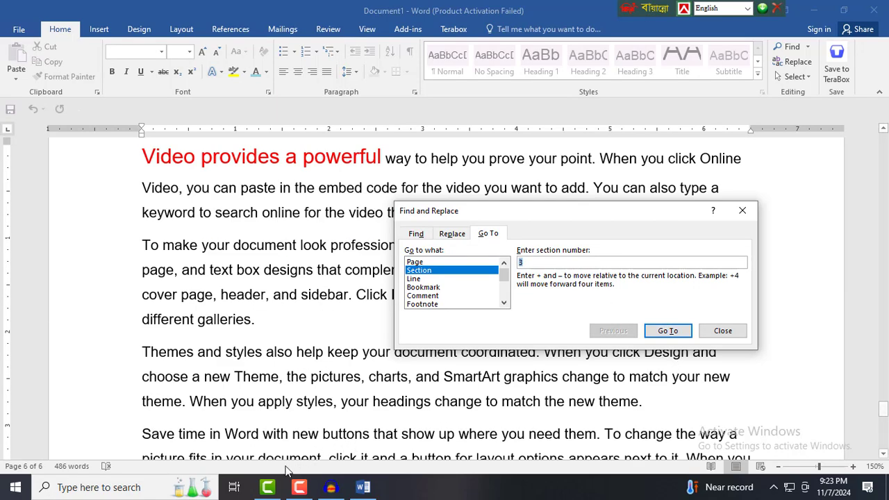
{"action": "mouse_move", "coordinate": [267, 486]}
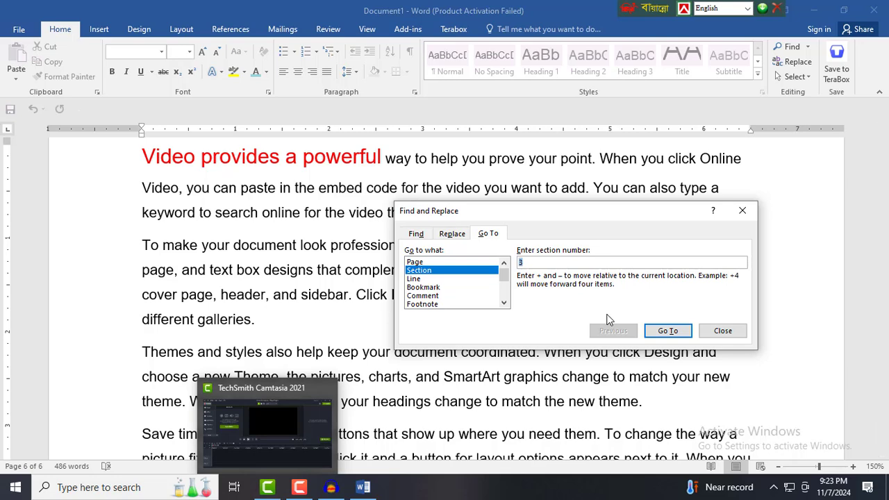
{"action": "left_click_drag", "start_coordinate": [632, 209], "coordinate": [619, 216]}
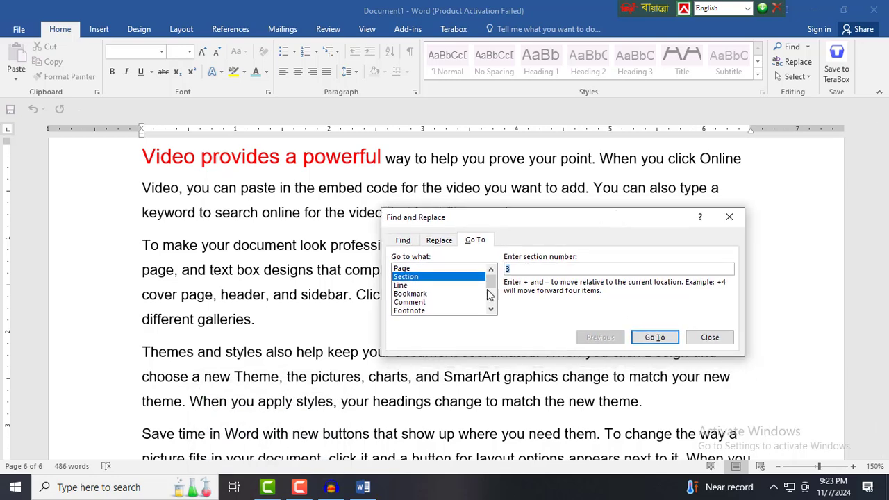
{"action": "left_click", "coordinate": [409, 286]}
{"action": "left_click", "coordinate": [709, 337]}
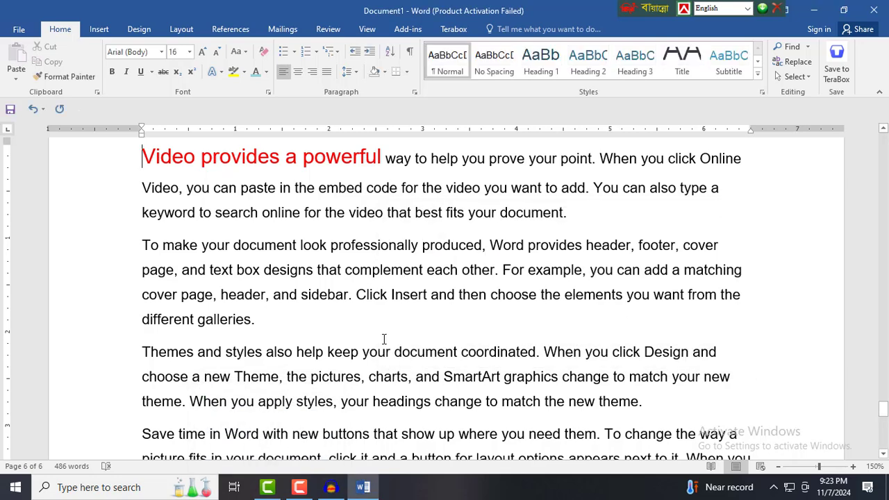
{"action": "scroll", "coordinate": [375, 336], "scroll_direction": "up", "scroll_amount": 3}
{"action": "scroll", "coordinate": [376, 336], "scroll_direction": "up", "scroll_amount": 2}
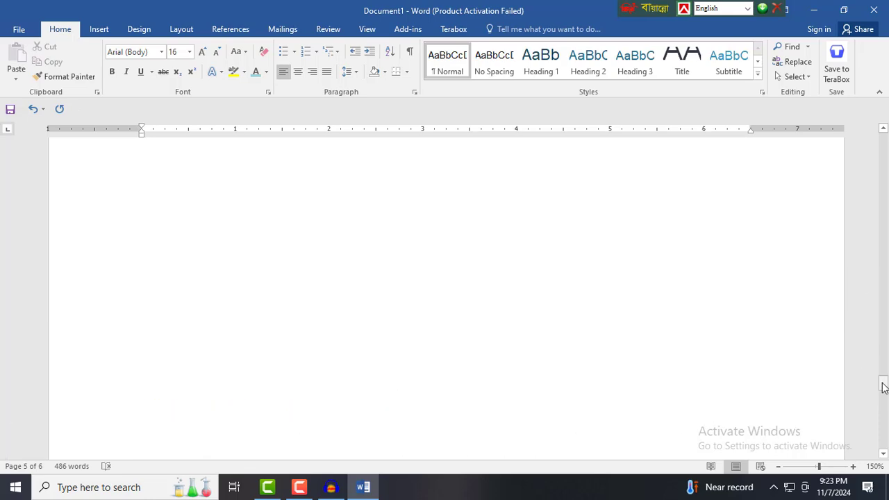
Apply Continuous line numbering to the whole document and scroll through to check it.
{"action": "mouse_move", "coordinate": [882, 393]}
{"action": "left_mouse_down"}
{"action": "mouse_move", "coordinate": [828, 196]}
{"action": "mouse_move", "coordinate": [790, 334]}
{"action": "left_mouse_up"}
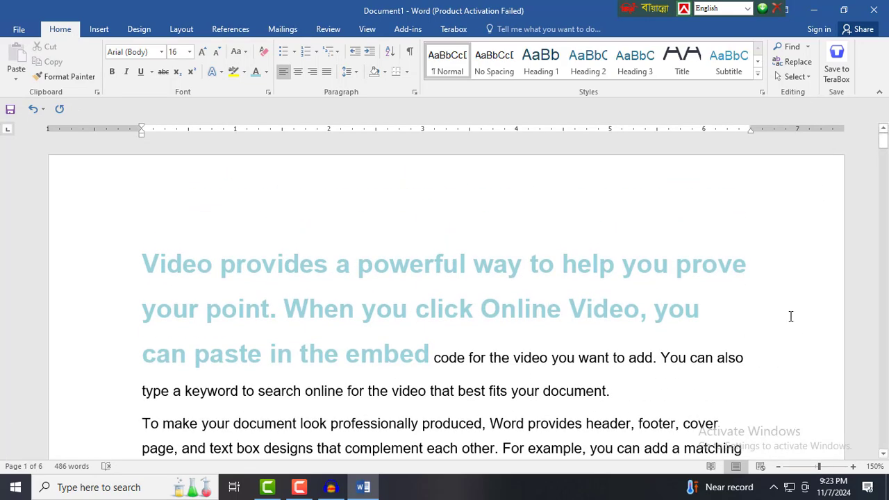
{"action": "key", "text": "ctrl+a"}
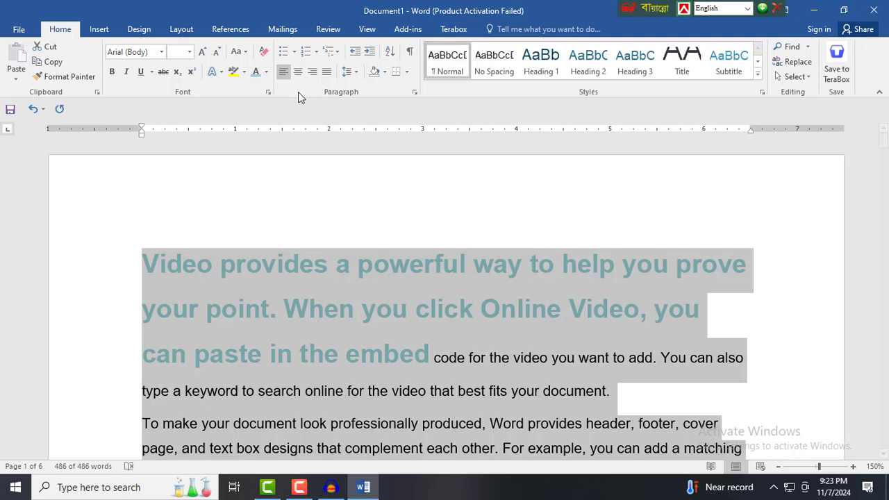
{"action": "left_click", "coordinate": [180, 31]}
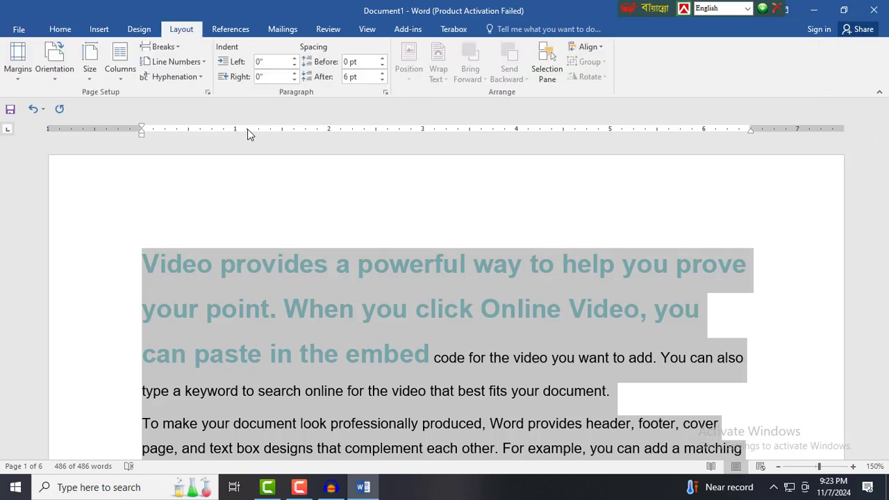
{"action": "left_click", "coordinate": [177, 62]}
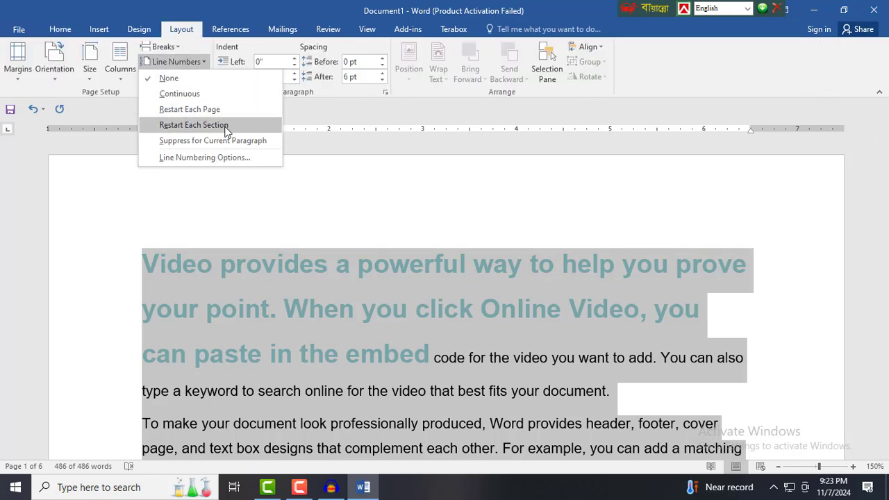
{"action": "left_click", "coordinate": [183, 95]}
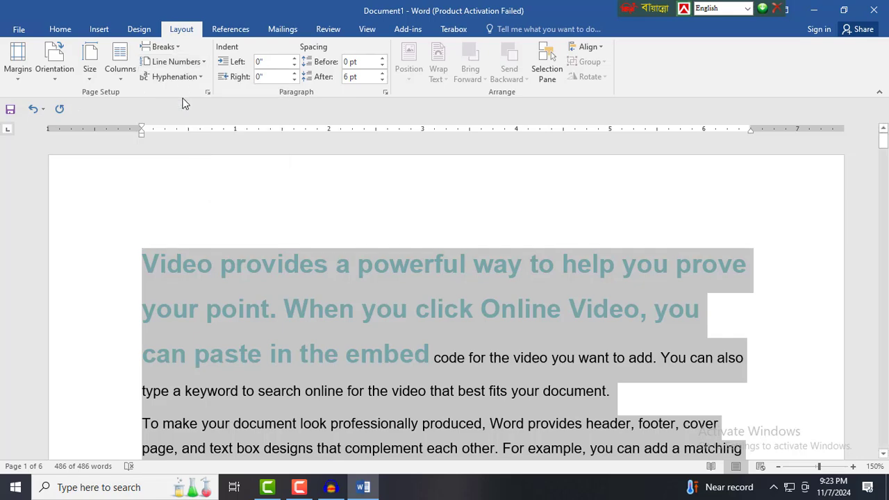
{"action": "scroll", "coordinate": [213, 260], "scroll_direction": "down", "scroll_amount": 3}
{"action": "scroll", "coordinate": [186, 302], "scroll_direction": "down", "scroll_amount": 5}
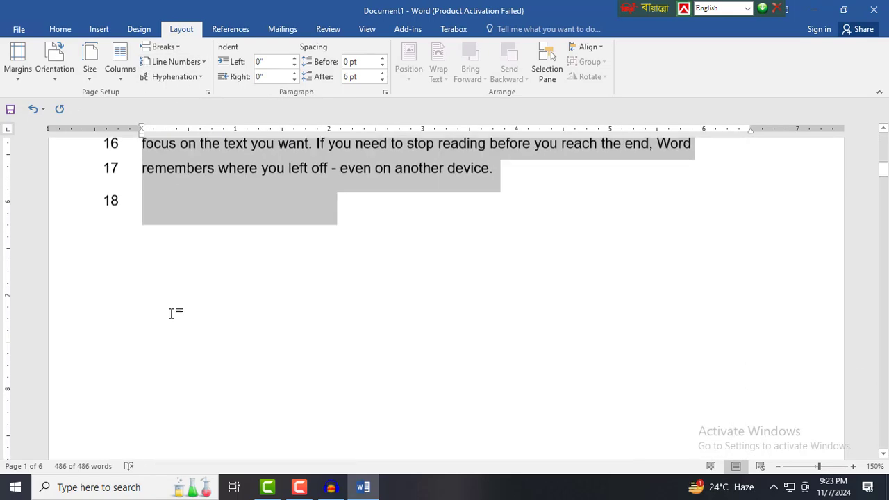
{"action": "scroll", "coordinate": [173, 312], "scroll_direction": "down", "scroll_amount": 5}
{"action": "scroll", "coordinate": [165, 309], "scroll_direction": "down", "scroll_amount": 5}
{"action": "scroll", "coordinate": [166, 313], "scroll_direction": "down", "scroll_amount": 3}
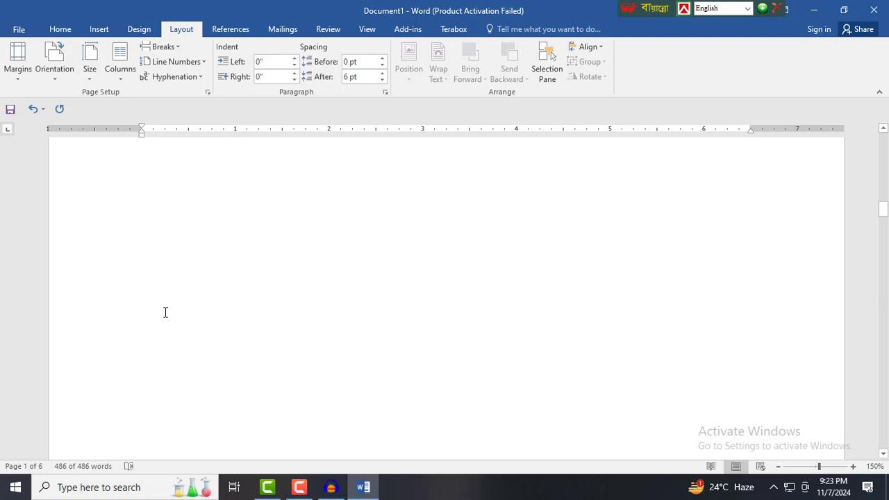
{"action": "scroll", "coordinate": [168, 319], "scroll_direction": "down", "scroll_amount": 5}
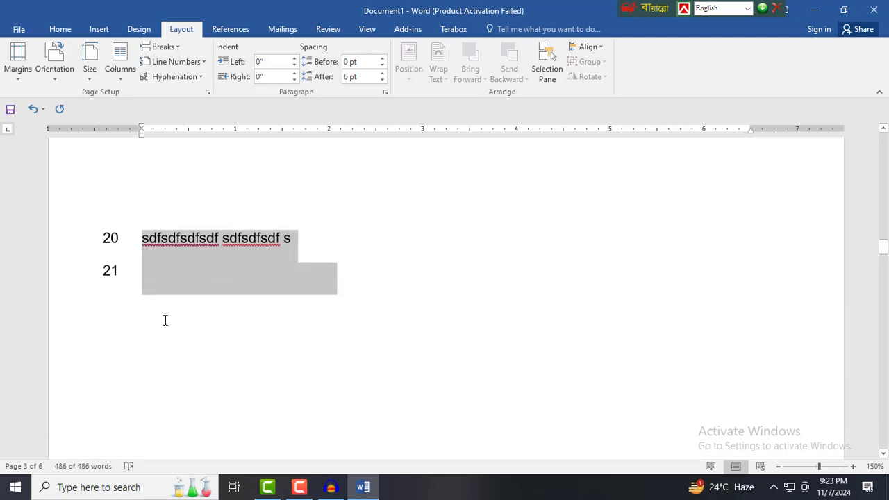
{"action": "scroll", "coordinate": [167, 325], "scroll_direction": "down", "scroll_amount": 5}
{"action": "scroll", "coordinate": [167, 324], "scroll_direction": "down", "scroll_amount": 5}
{"action": "scroll", "coordinate": [167, 323], "scroll_direction": "down", "scroll_amount": 5}
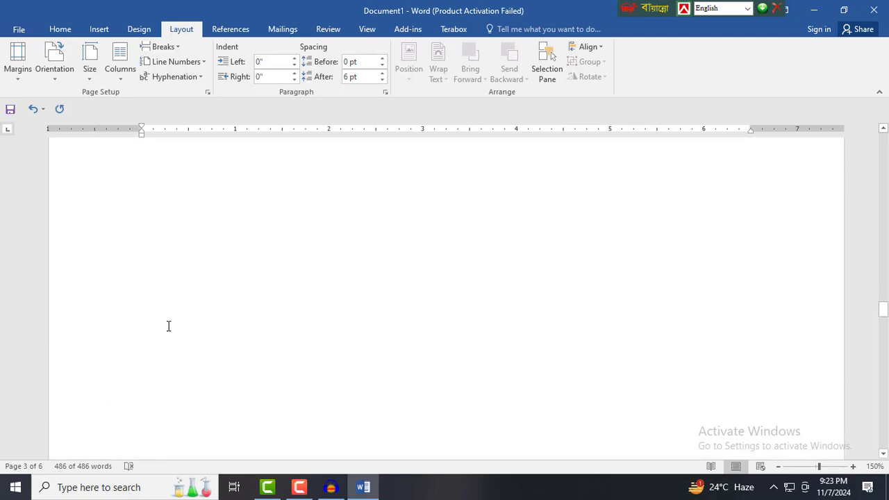
{"action": "scroll", "coordinate": [166, 322], "scroll_direction": "down", "scroll_amount": 3}
{"action": "scroll", "coordinate": [166, 321], "scroll_direction": "down", "scroll_amount": 2}
{"action": "scroll", "coordinate": [166, 321], "scroll_direction": "down", "scroll_amount": 2}
{"action": "scroll", "coordinate": [166, 321], "scroll_direction": "down", "scroll_amount": 2}
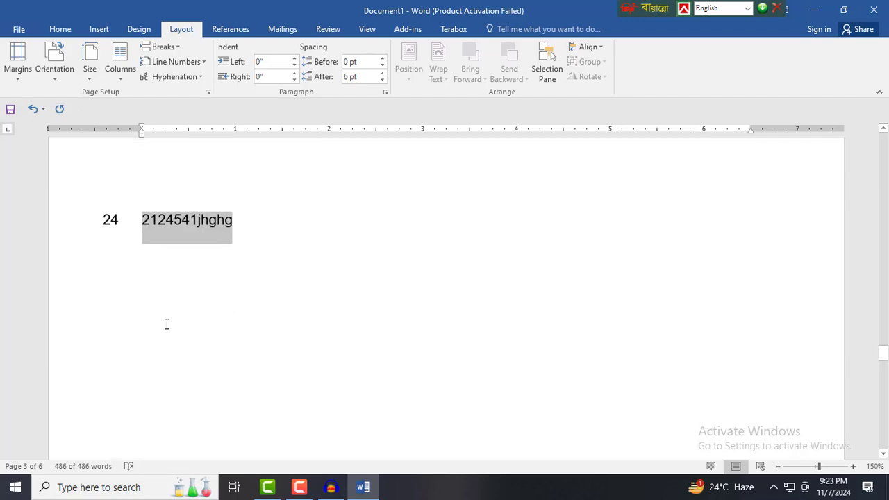
{"action": "scroll", "coordinate": [167, 322], "scroll_direction": "down", "scroll_amount": 2}
{"action": "scroll", "coordinate": [167, 322], "scroll_direction": "down", "scroll_amount": 2}
{"action": "scroll", "coordinate": [166, 323], "scroll_direction": "down", "scroll_amount": 2}
{"action": "scroll", "coordinate": [166, 324], "scroll_direction": "down", "scroll_amount": 3}
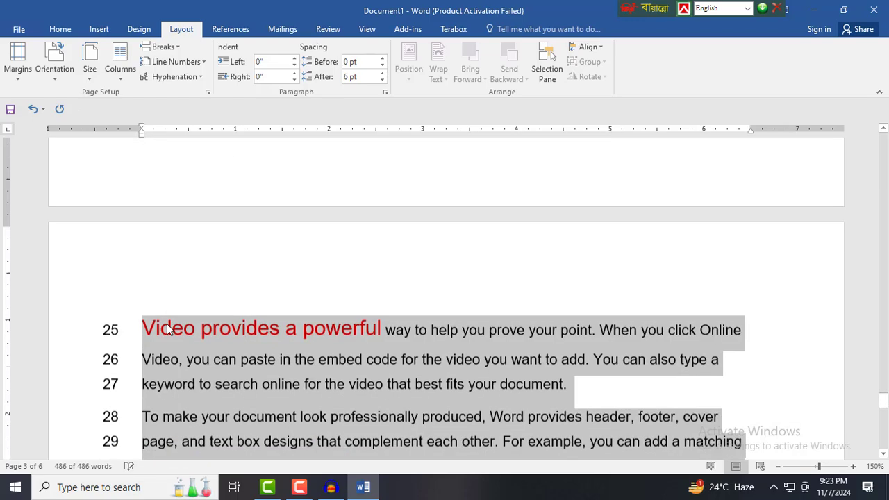
{"action": "scroll", "coordinate": [167, 326], "scroll_direction": "down", "scroll_amount": 3}
{"action": "scroll", "coordinate": [167, 324], "scroll_direction": "down", "scroll_amount": 3}
{"action": "scroll", "coordinate": [168, 325], "scroll_direction": "up", "scroll_amount": 2}
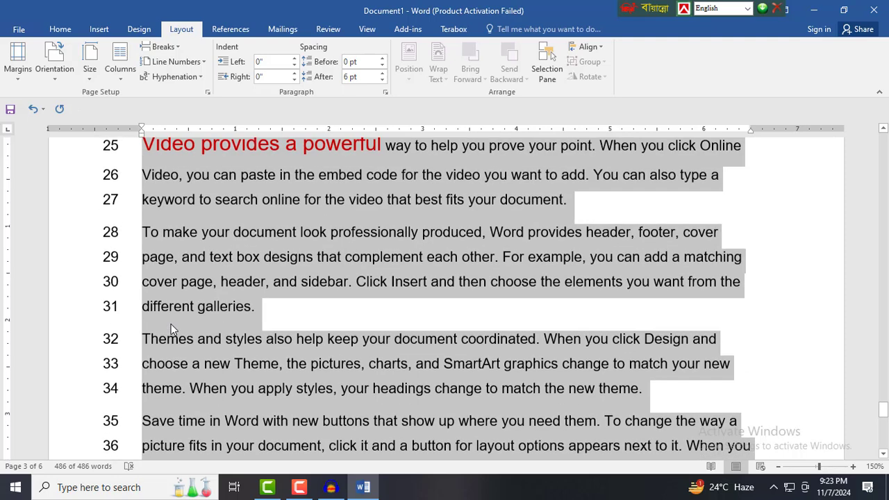
{"action": "scroll", "coordinate": [171, 324], "scroll_direction": "up", "scroll_amount": 1}
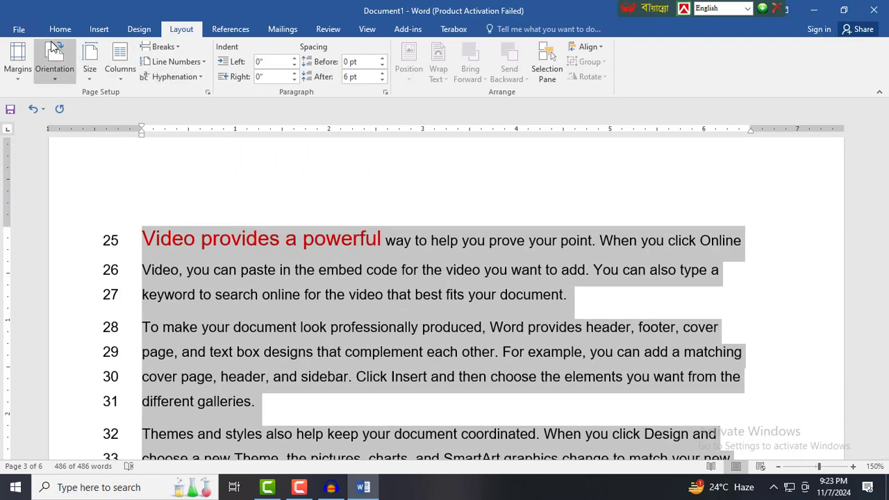
Use Go To to jump to line 30, then close the dialog.
{"action": "key", "text": "ctrl+g"}
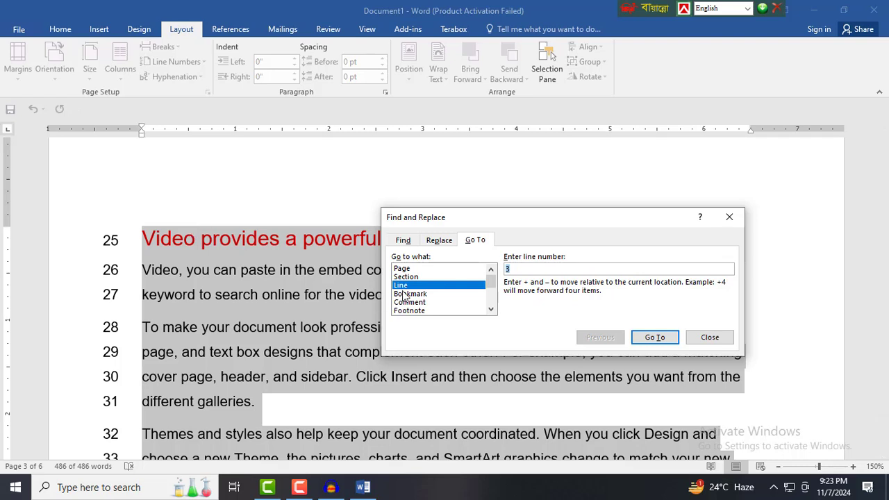
{"action": "left_click", "coordinate": [514, 270]}
{"action": "type", "text": "0"}
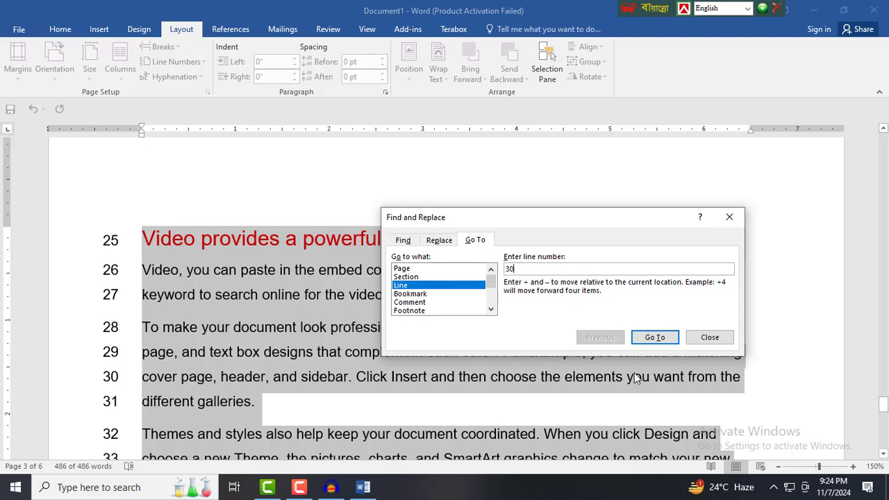
{"action": "left_click", "coordinate": [656, 338]}
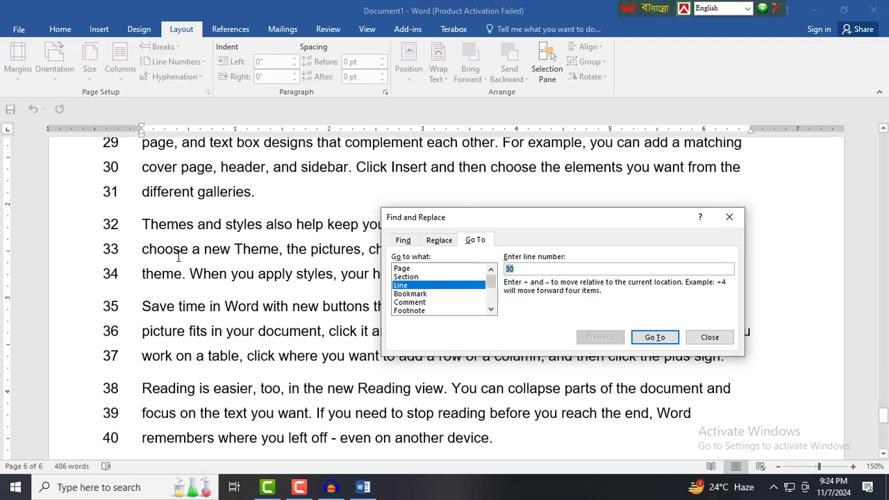
{"action": "left_click", "coordinate": [718, 338]}
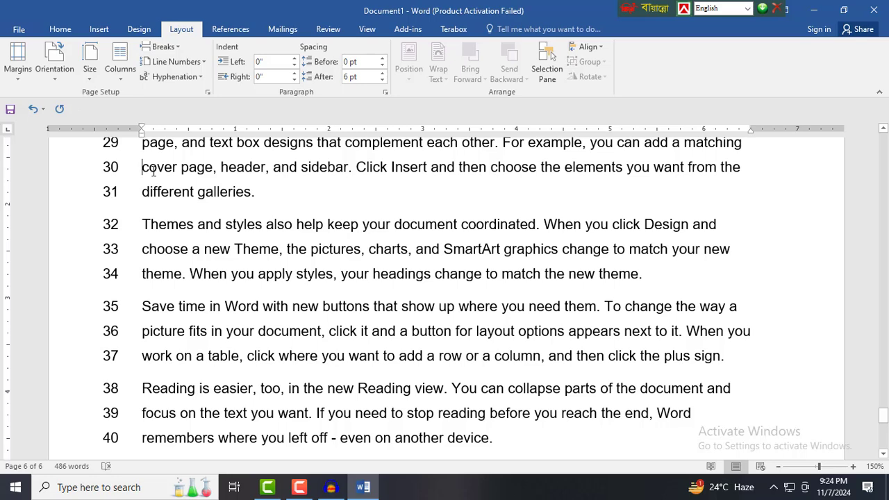
Jump back to line 2 with Go To and return to the text.
{"action": "key", "text": "ctrl+g"}
{"action": "type", "text": "2"}
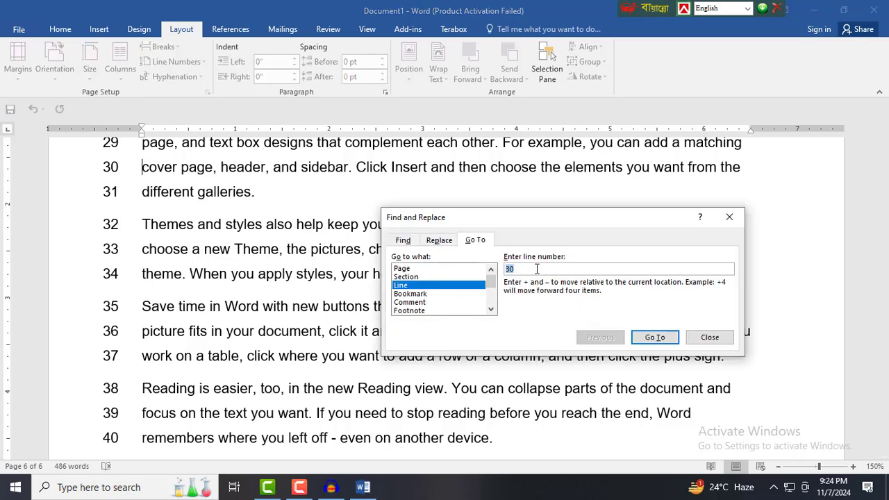
{"action": "left_click", "coordinate": [655, 338]}
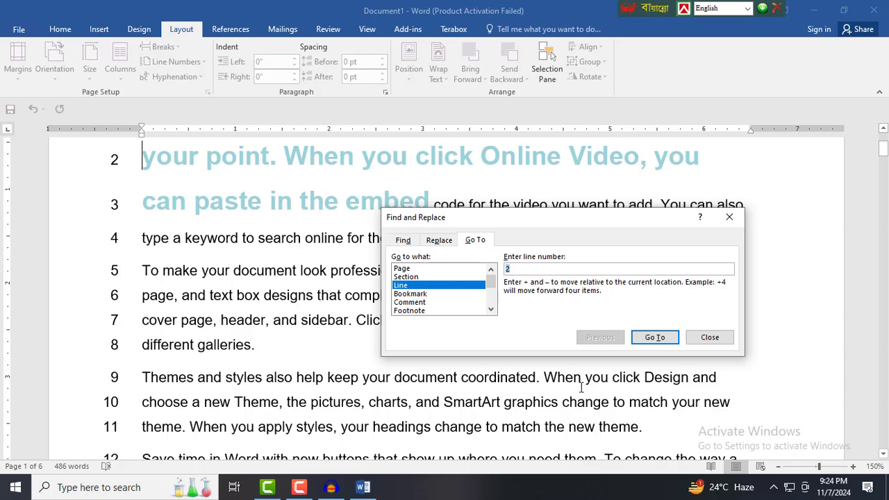
{"action": "left_click", "coordinate": [710, 338]}
{"action": "scroll", "coordinate": [145, 233], "scroll_direction": "down", "scroll_amount": 3}
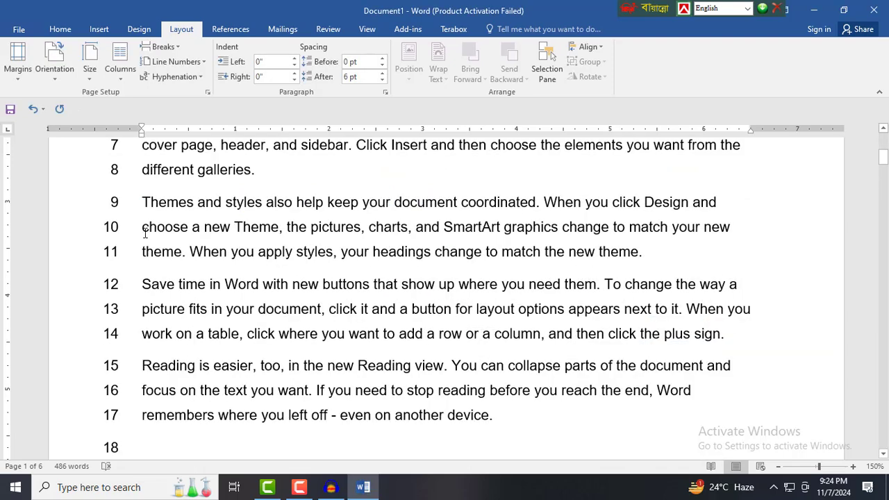
Bookmark the words 'Themes and' on line 9 as b.
{"action": "left_click_drag", "start_coordinate": [147, 202], "coordinate": [219, 202]}
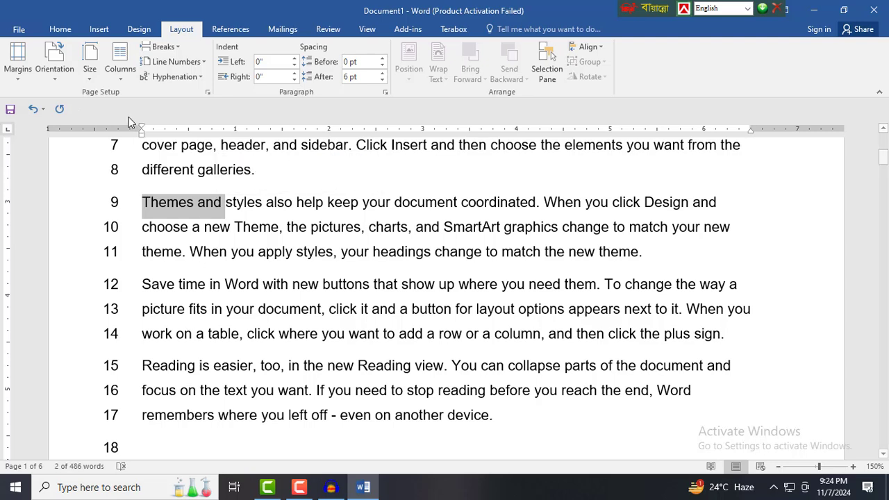
{"action": "left_click", "coordinate": [99, 33]}
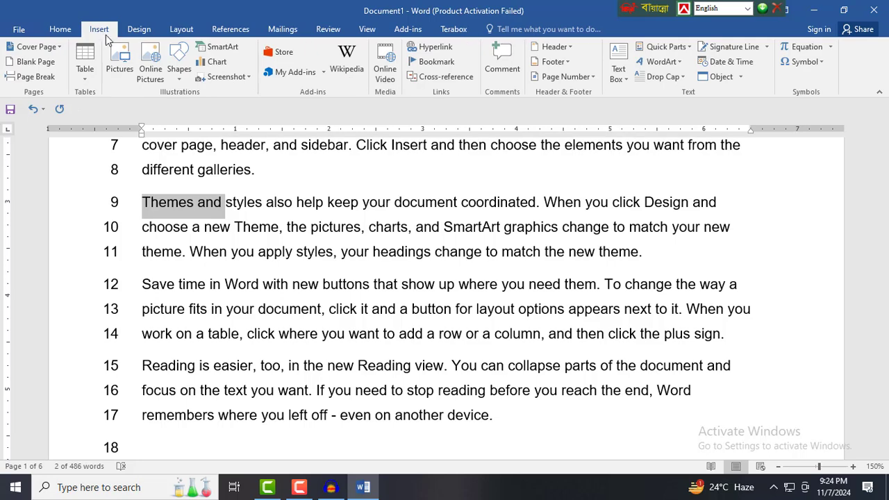
{"action": "left_click", "coordinate": [429, 63]}
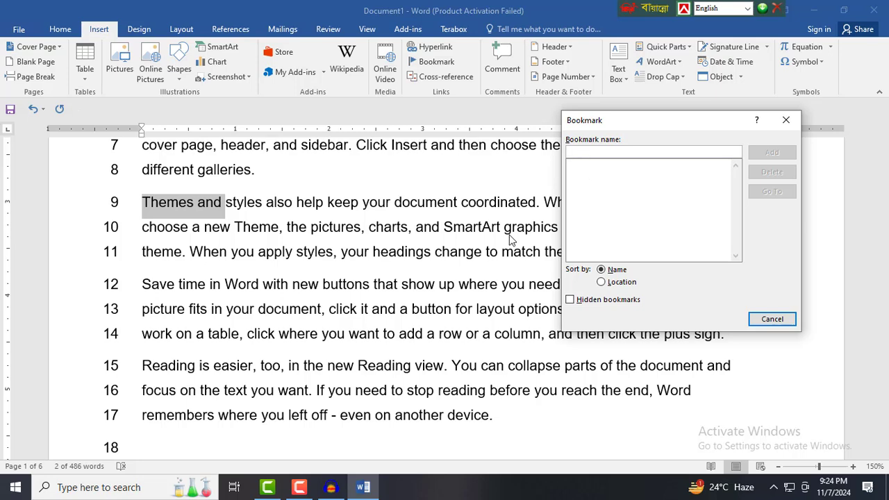
{"action": "type", "text": "b"}
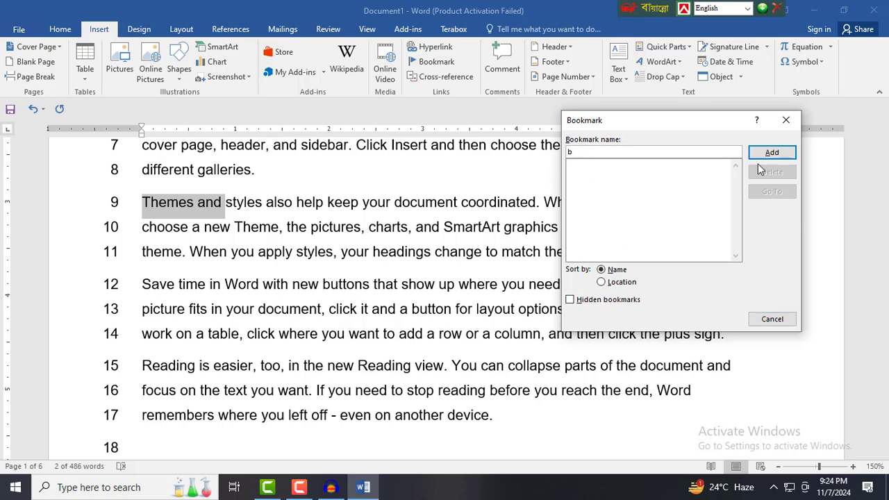
{"action": "left_click", "coordinate": [760, 156]}
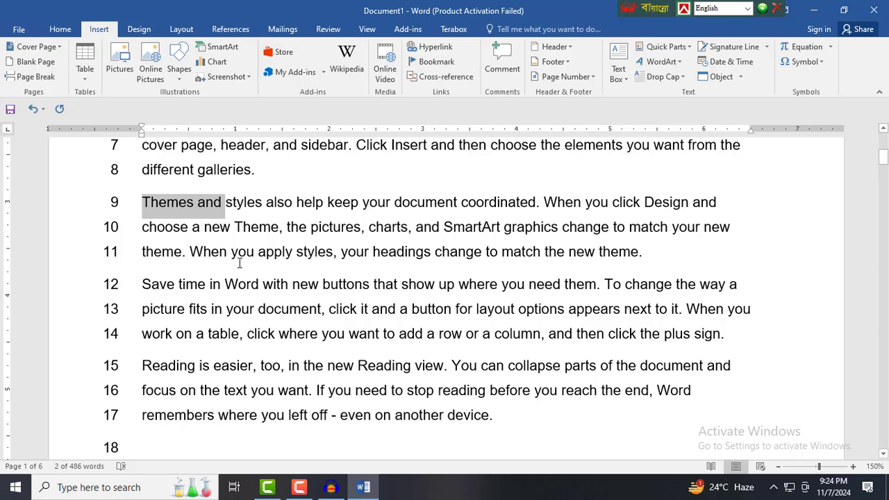
Bookmark part of line 20's text as a.
{"action": "scroll", "coordinate": [254, 305], "scroll_direction": "down", "scroll_amount": 4}
{"action": "scroll", "coordinate": [243, 304], "scroll_direction": "down", "scroll_amount": 4}
{"action": "scroll", "coordinate": [243, 304], "scroll_direction": "down", "scroll_amount": 2}
{"action": "scroll", "coordinate": [247, 307], "scroll_direction": "down", "scroll_amount": 2}
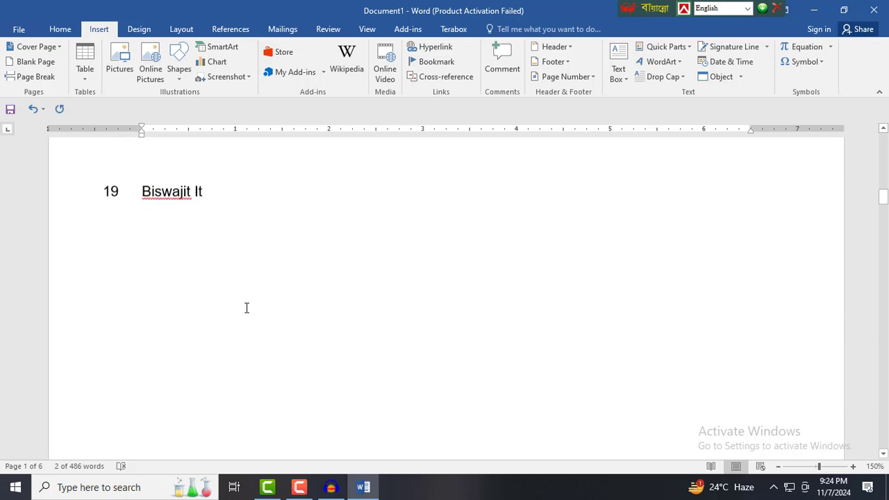
{"action": "scroll", "coordinate": [246, 307], "scroll_direction": "down", "scroll_amount": 3}
{"action": "scroll", "coordinate": [244, 306], "scroll_direction": "down", "scroll_amount": 5}
{"action": "scroll", "coordinate": [245, 308], "scroll_direction": "down", "scroll_amount": 5}
{"action": "scroll", "coordinate": [244, 307], "scroll_direction": "down", "scroll_amount": 2}
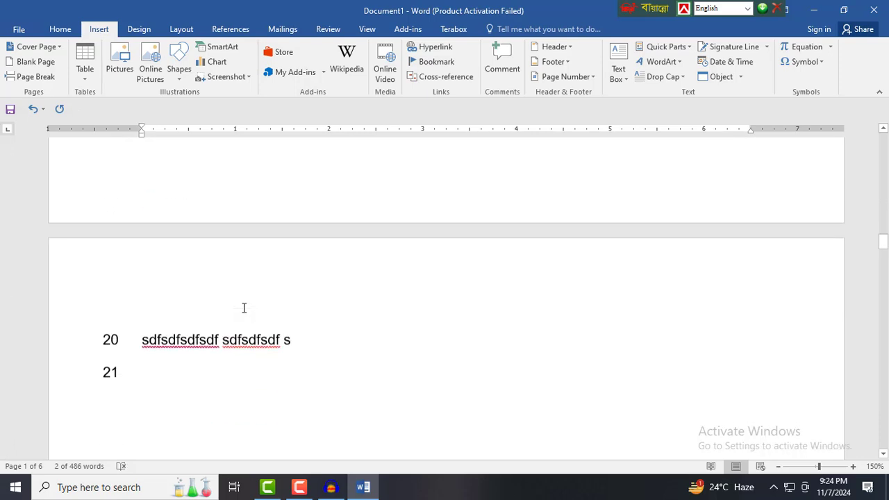
{"action": "left_click_drag", "start_coordinate": [159, 332], "coordinate": [195, 354], "text": "alt"}
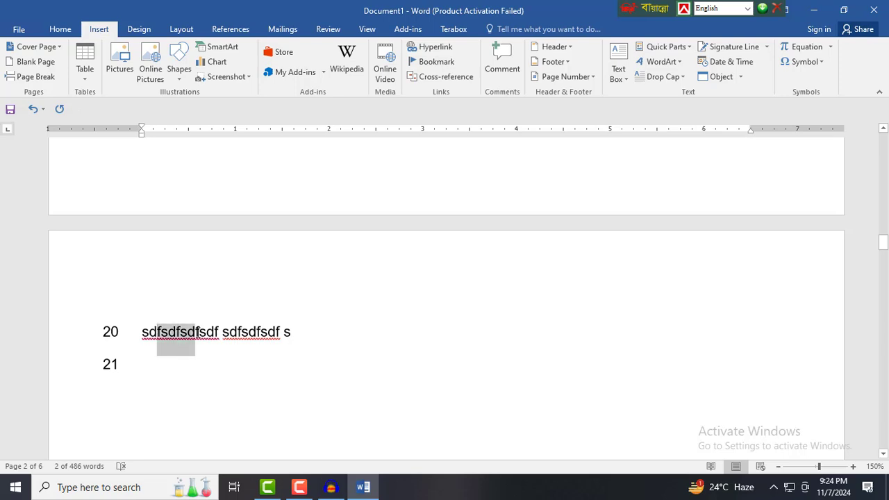
{"action": "left_click", "coordinate": [425, 61]}
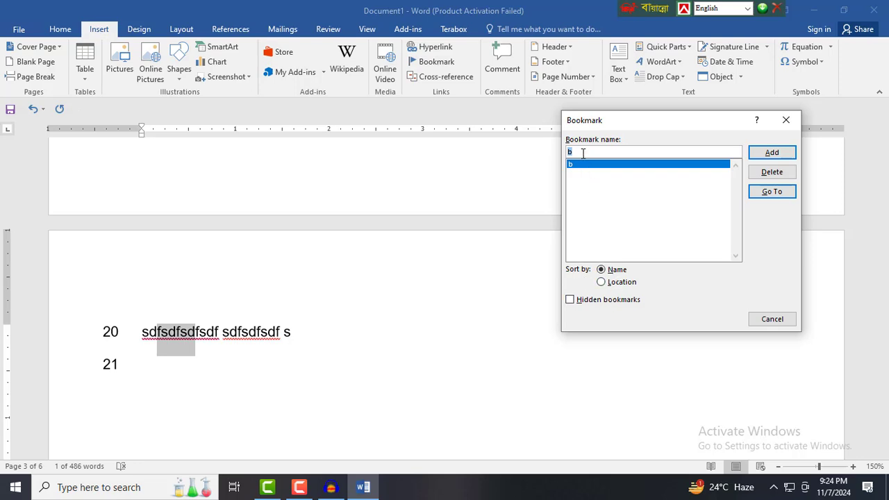
{"action": "type", "text": "a"}
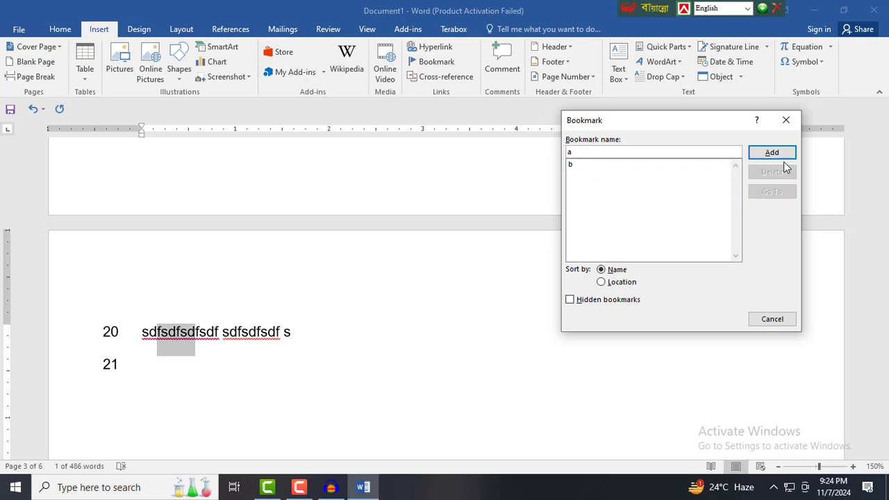
{"action": "left_click", "coordinate": [779, 153]}
Bookmark the whole of line 22 as c.
{"action": "scroll", "coordinate": [479, 343], "scroll_direction": "down", "scroll_amount": 3}
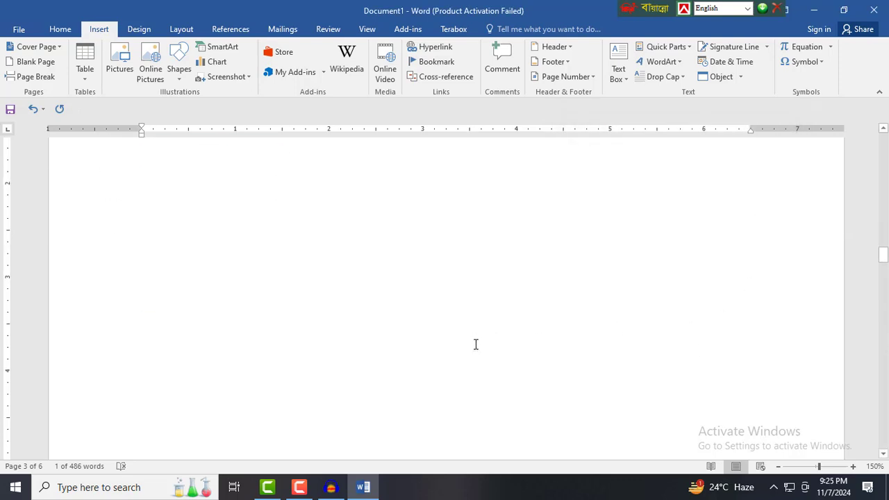
{"action": "scroll", "coordinate": [476, 344], "scroll_direction": "down", "scroll_amount": 2}
{"action": "scroll", "coordinate": [469, 337], "scroll_direction": "down", "scroll_amount": 3}
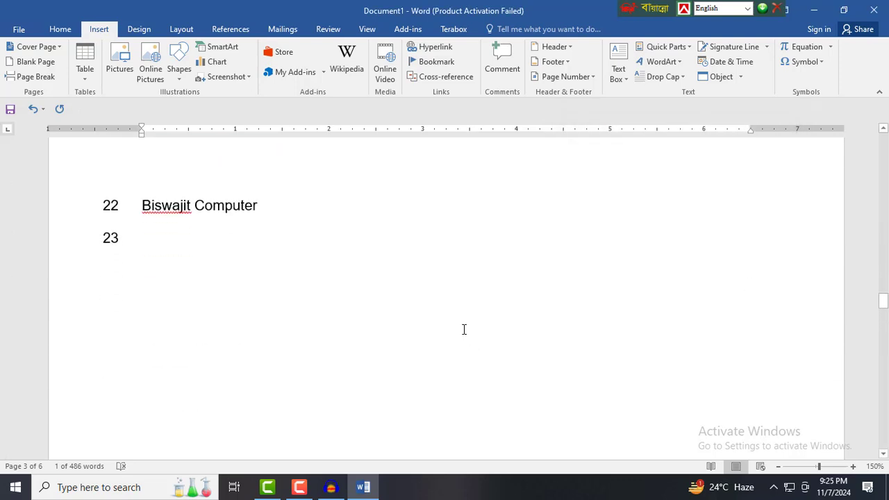
{"action": "triple_click", "coordinate": [152, 205]}
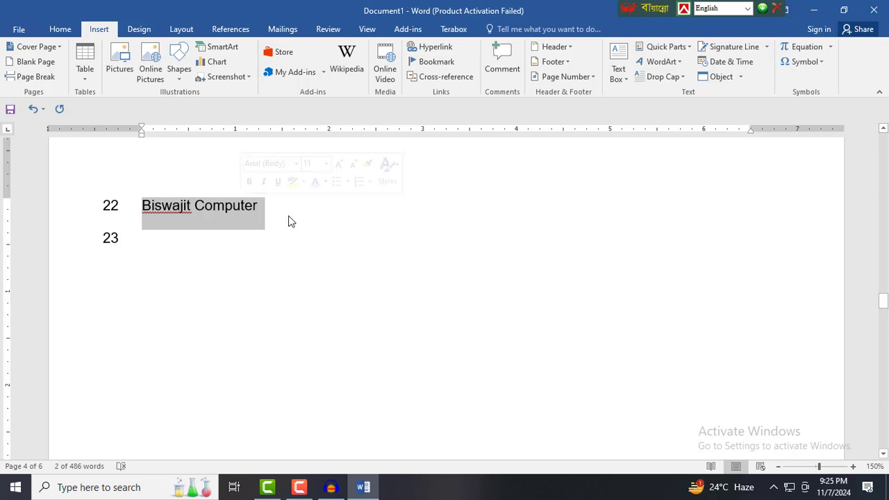
{"action": "left_click", "coordinate": [435, 62]}
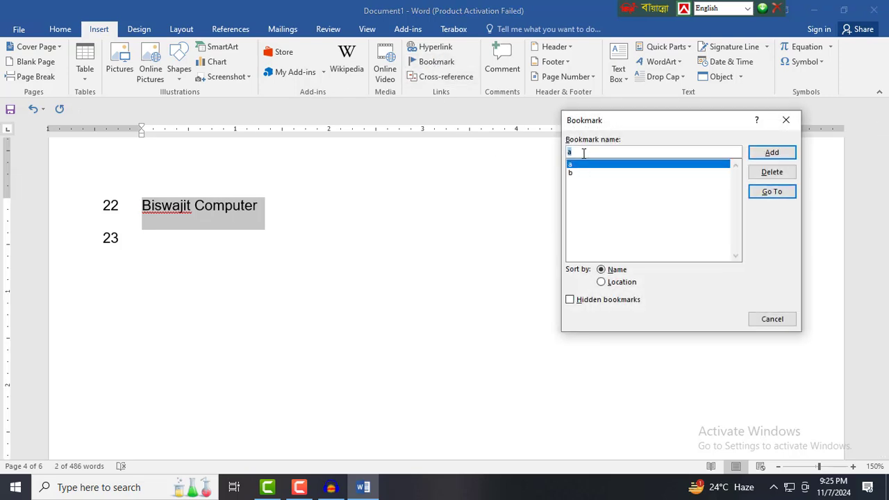
{"action": "type", "text": "c"}
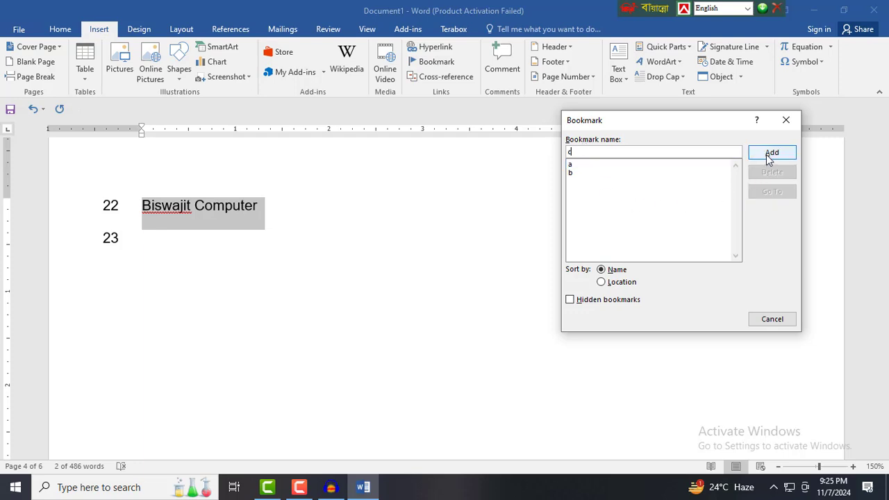
{"action": "left_click", "coordinate": [767, 154]}
Bookmark the word 'powerful' on line 25 as d using Ctrl+Shift+F5.
{"action": "scroll", "coordinate": [206, 343], "scroll_direction": "down", "scroll_amount": 3}
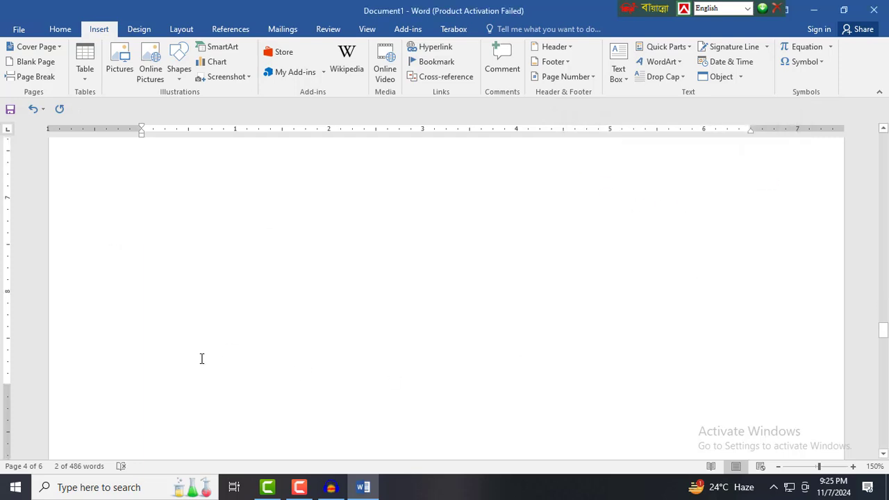
{"action": "scroll", "coordinate": [198, 359], "scroll_direction": "down", "scroll_amount": 3}
{"action": "scroll", "coordinate": [198, 358], "scroll_direction": "down", "scroll_amount": 3}
{"action": "scroll", "coordinate": [197, 358], "scroll_direction": "down", "scroll_amount": 5}
{"action": "scroll", "coordinate": [198, 358], "scroll_direction": "down", "scroll_amount": 3}
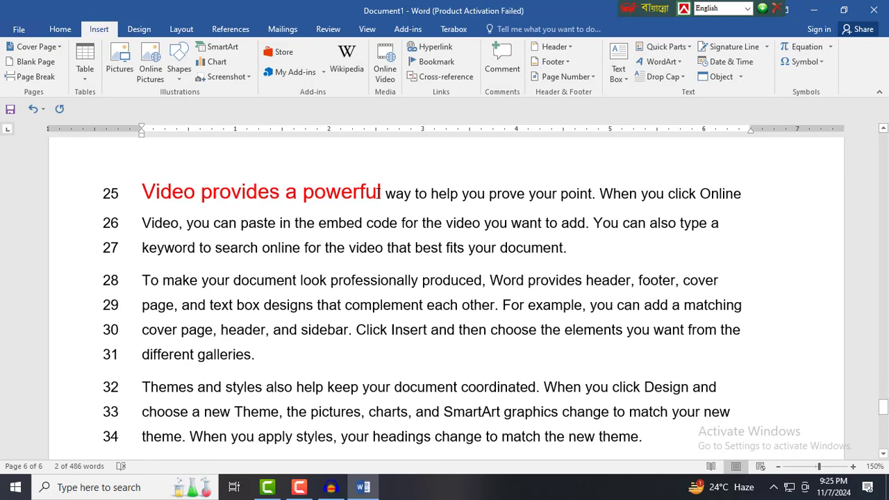
{"action": "double_click", "coordinate": [379, 193]}
{"action": "key", "text": "ctrl+shift+F5"}
{"action": "type", "text": "d"}
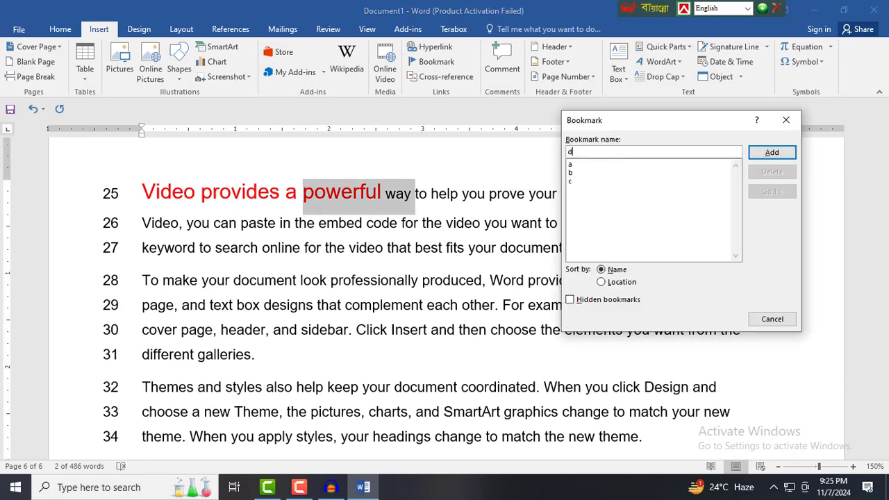
{"action": "left_click", "coordinate": [771, 154]}
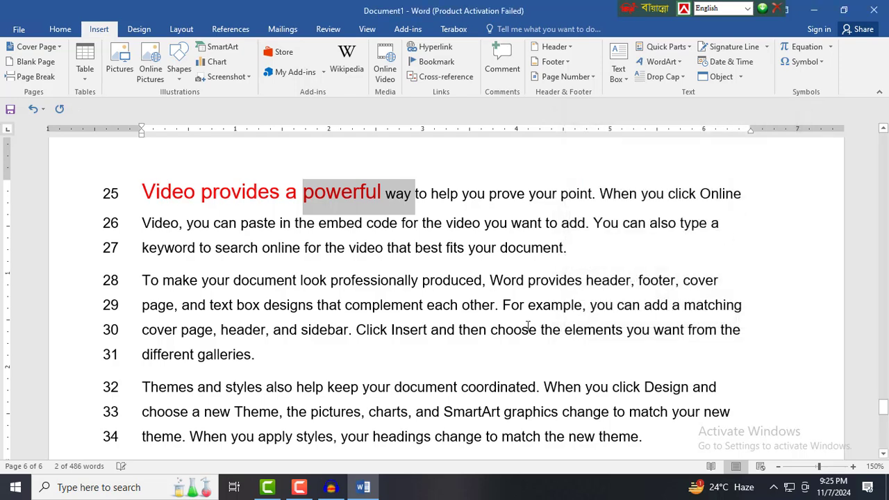
{"action": "scroll", "coordinate": [475, 276], "scroll_direction": "up", "scroll_amount": 5}
{"action": "scroll", "coordinate": [433, 351], "scroll_direction": "up", "scroll_amount": 3}
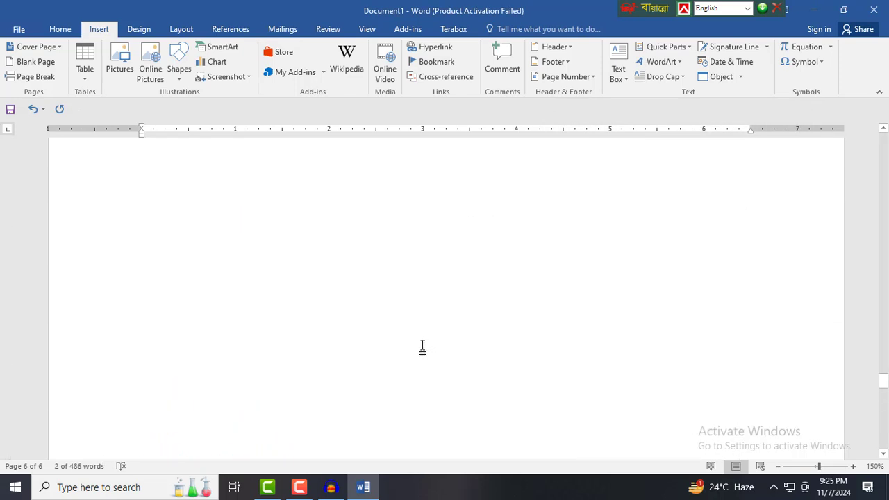
{"action": "scroll", "coordinate": [402, 364], "scroll_direction": "down", "scroll_amount": 6}
{"action": "scroll", "coordinate": [397, 355], "scroll_direction": "up", "scroll_amount": 3}
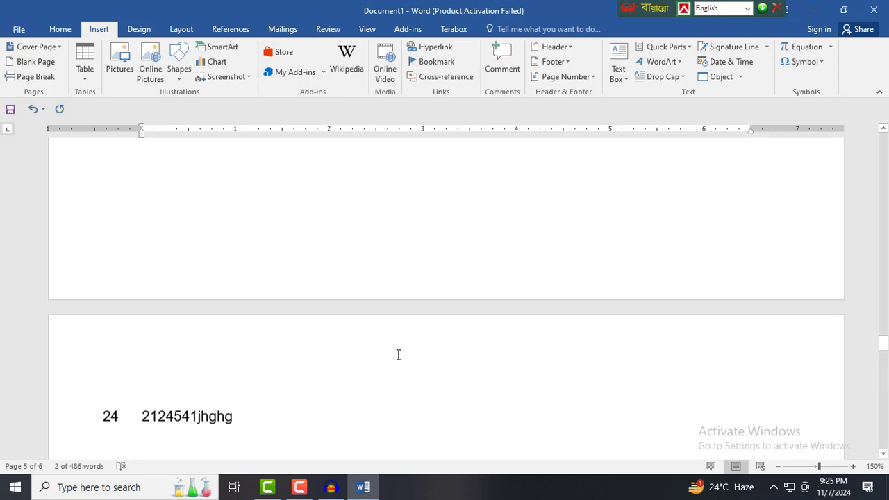
{"action": "scroll", "coordinate": [278, 277], "scroll_direction": "up", "scroll_amount": 1}
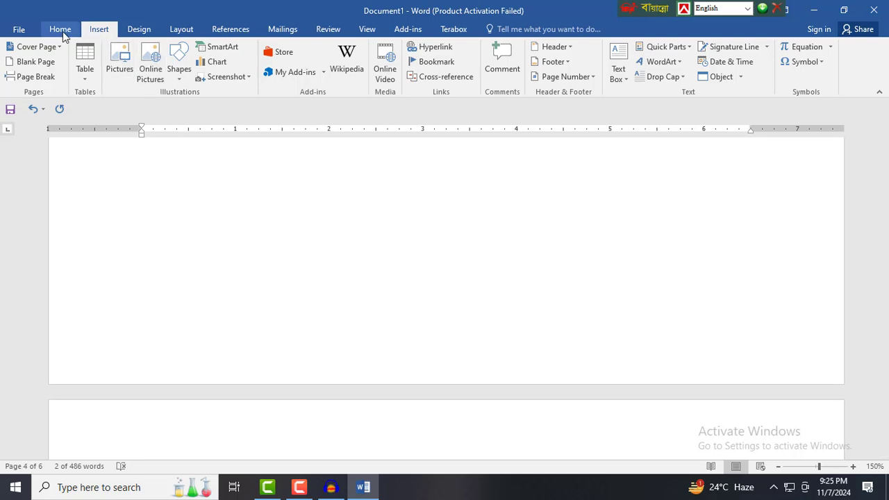
Use Go To by Bookmark to jump to bookmark a on line 20.
{"action": "key", "text": "ctrl+g"}
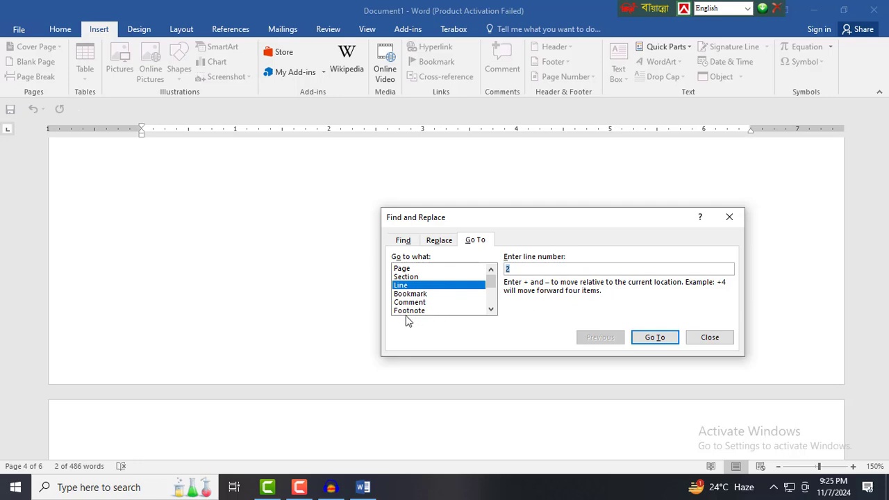
{"action": "left_click", "coordinate": [416, 294]}
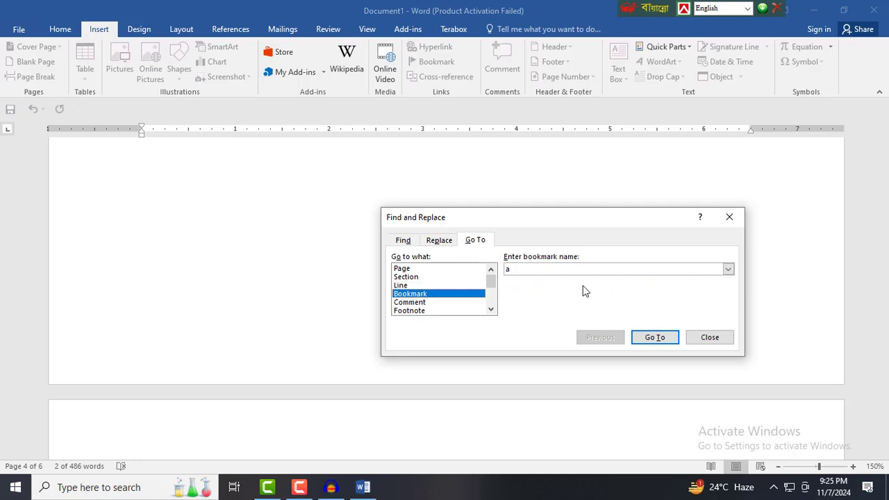
{"action": "left_click", "coordinate": [728, 270]}
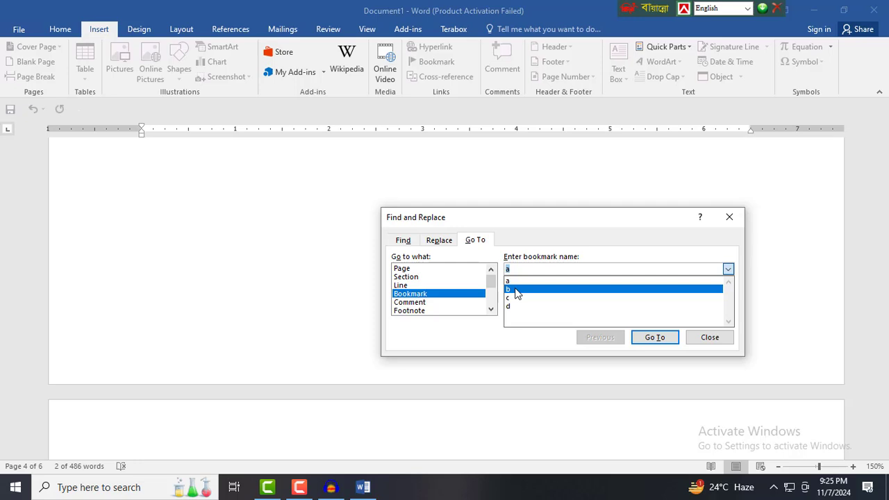
{"action": "key", "text": "Escape"}
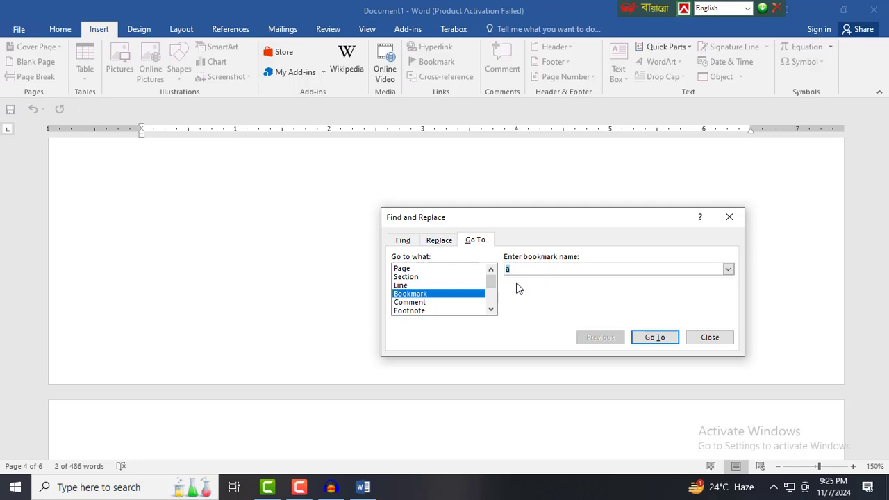
{"action": "left_click", "coordinate": [657, 337]}
{"action": "left_click", "coordinate": [657, 337]}
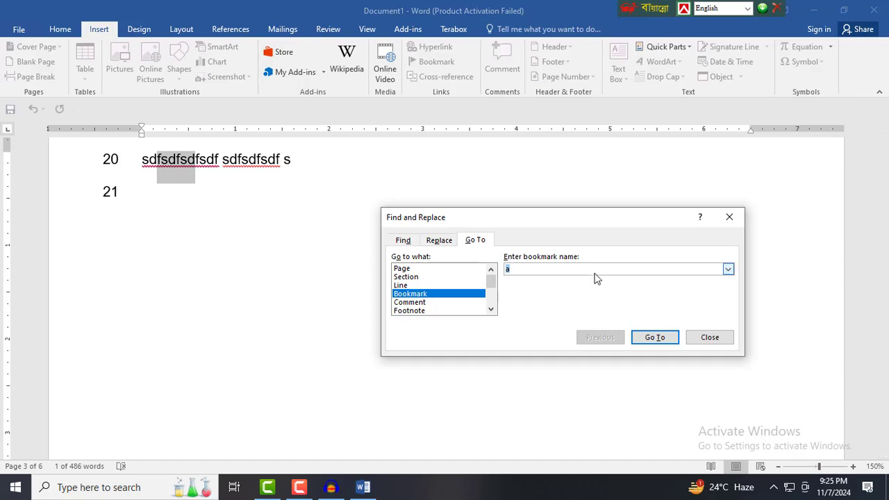
Jump to bookmark b on line 9.
{"action": "left_click", "coordinate": [702, 270]}
{"action": "left_click", "coordinate": [729, 274]}
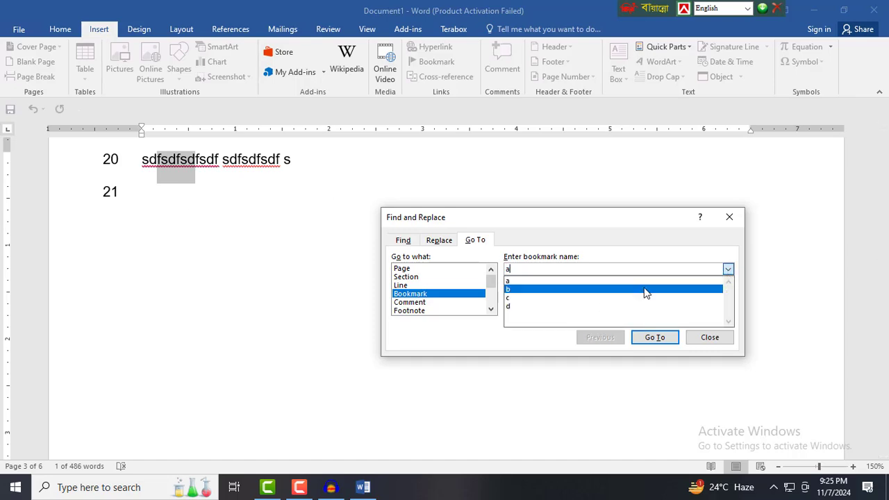
{"action": "left_click", "coordinate": [645, 290]}
{"action": "left_click", "coordinate": [657, 338]}
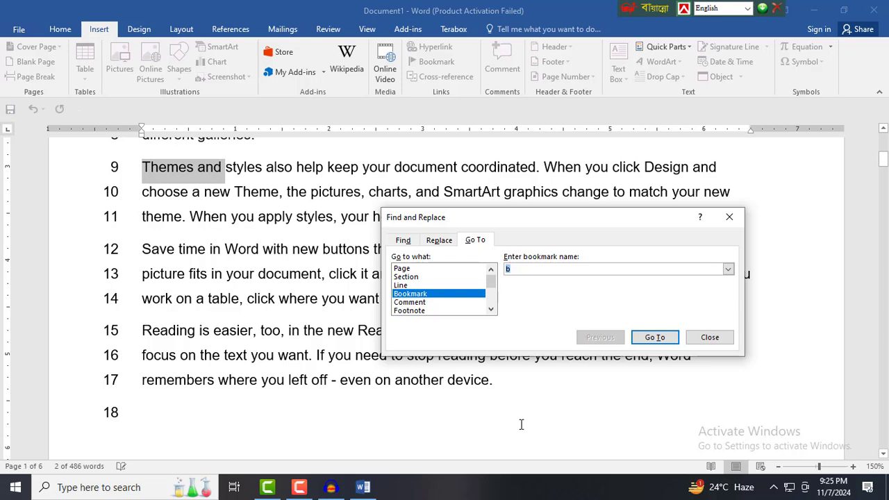
Jump to bookmark c, then bookmark d on page 6, and close Go To.
{"action": "left_click", "coordinate": [728, 273]}
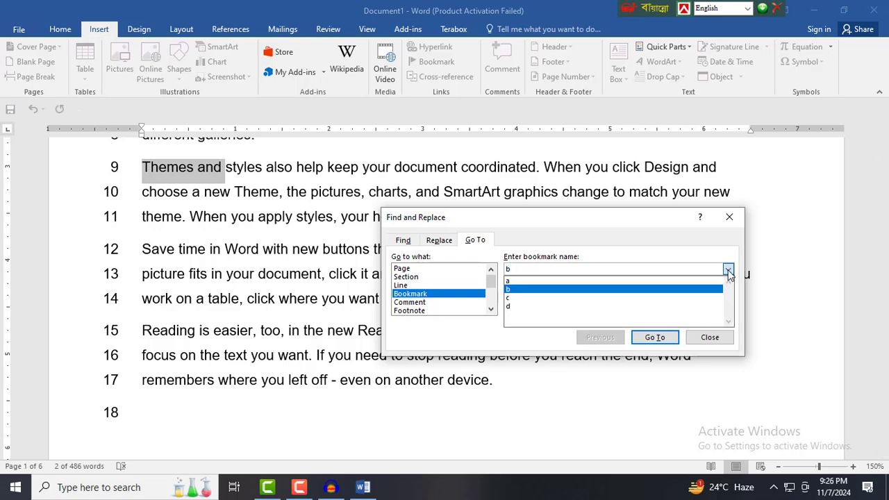
{"action": "left_click", "coordinate": [627, 299]}
{"action": "left_click", "coordinate": [652, 340]}
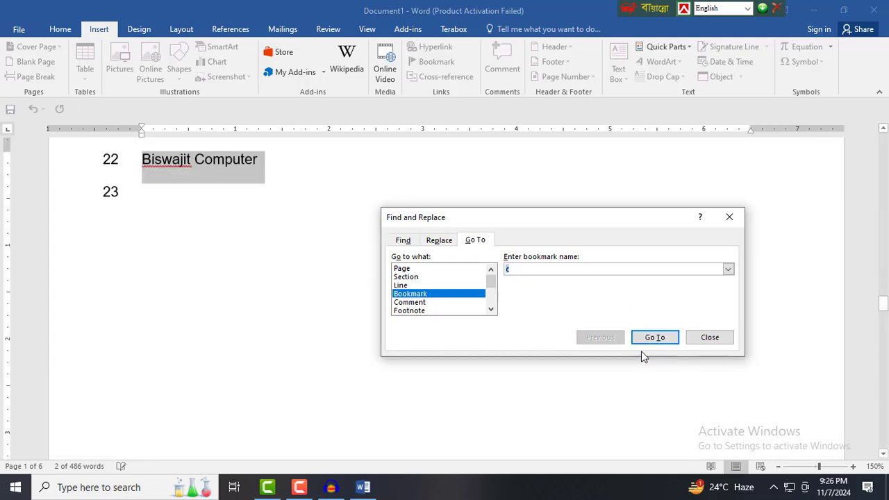
{"action": "left_click", "coordinate": [728, 271]}
{"action": "left_click", "coordinate": [604, 313]}
{"action": "left_click", "coordinate": [652, 337]}
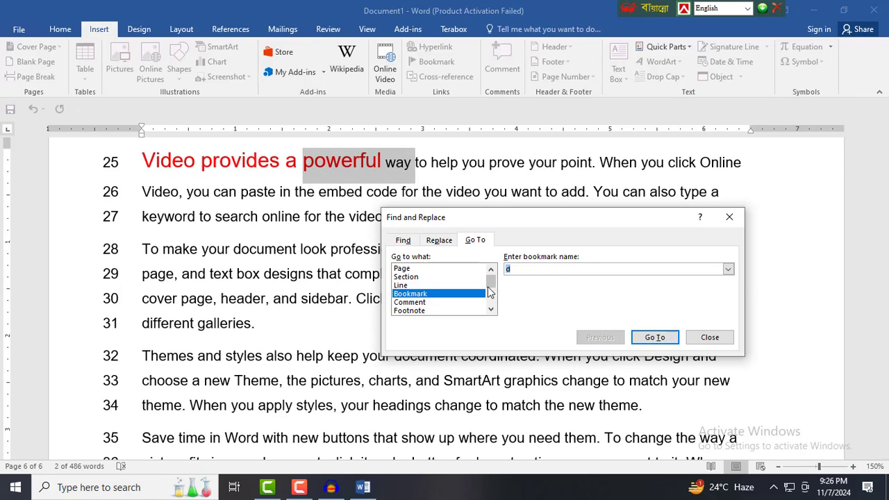
{"action": "left_click_drag", "start_coordinate": [491, 282], "coordinate": [491, 295]}
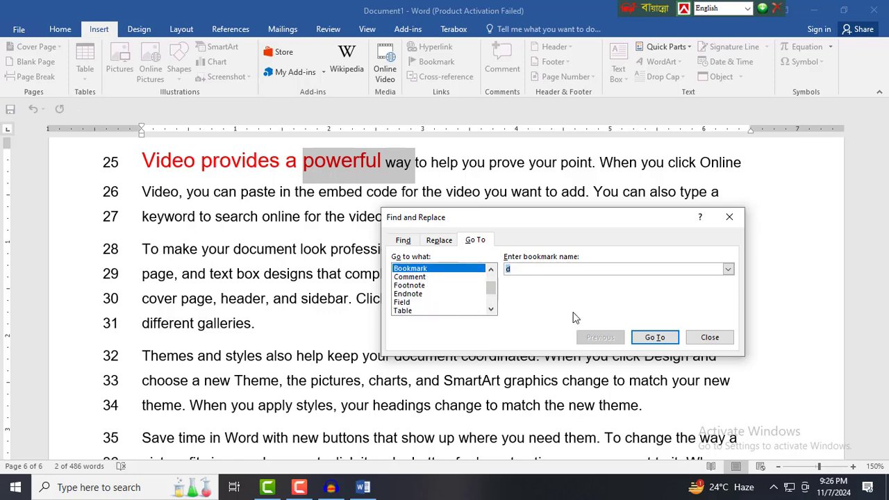
{"action": "left_click", "coordinate": [729, 216]}
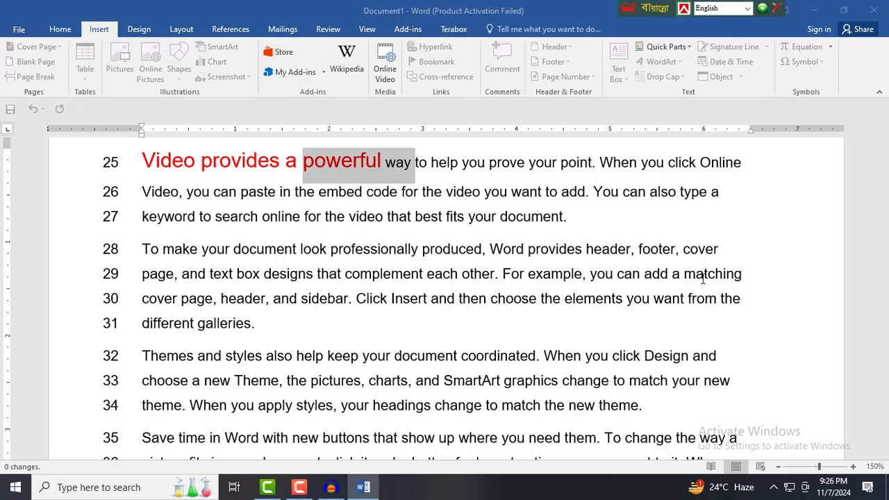
{"action": "left_click", "coordinate": [511, 276]}
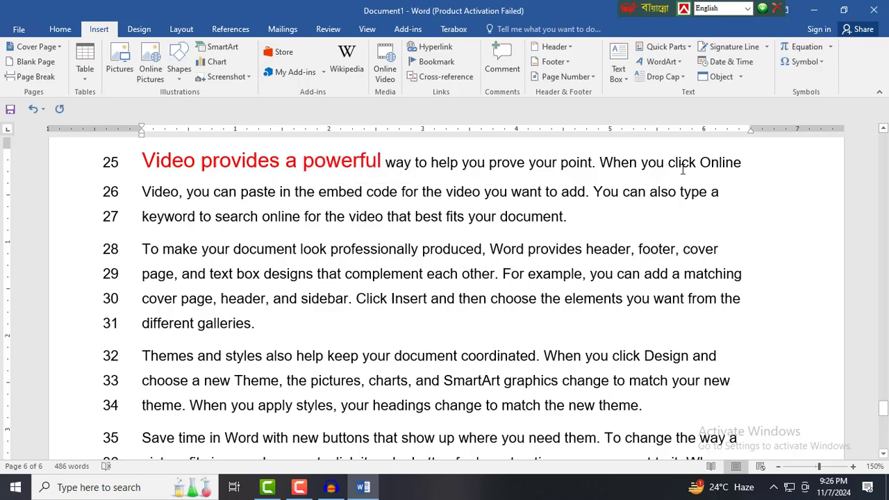
Add a comment reading 'Hello' to the words 'you click Online'.
{"action": "left_click_drag", "start_coordinate": [641, 162], "coordinate": [742, 163]}
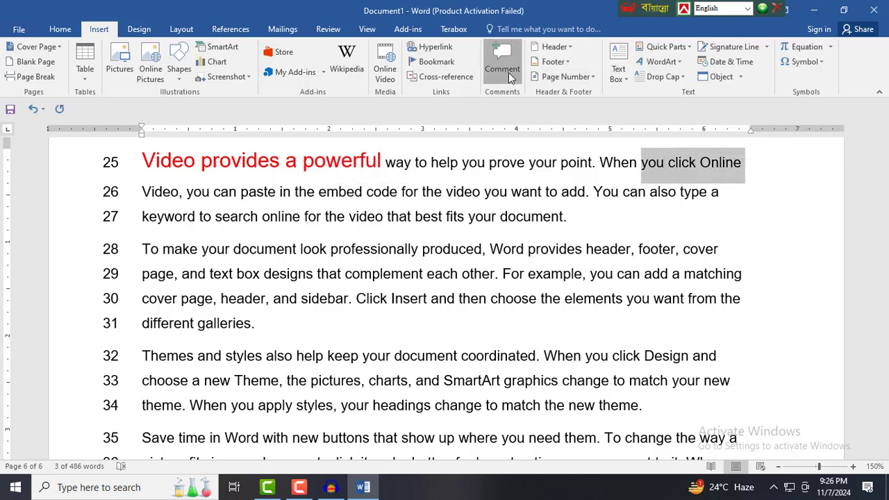
{"action": "left_click", "coordinate": [508, 72]}
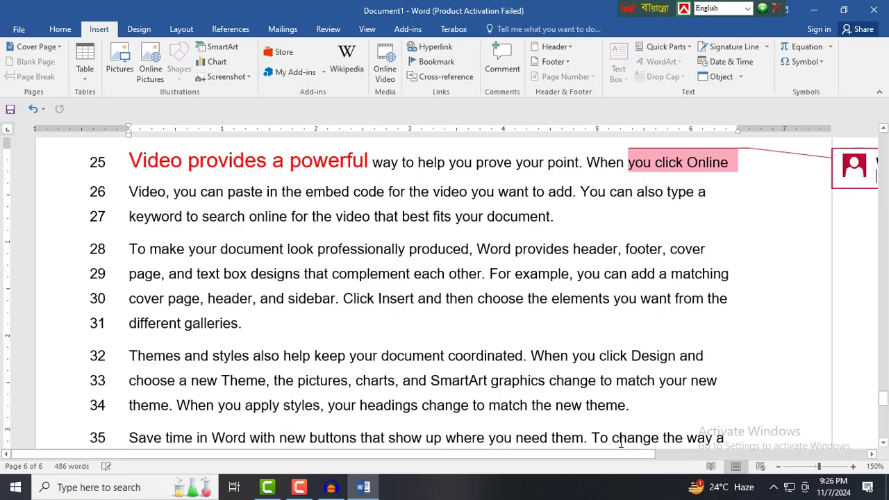
{"action": "left_click_drag", "start_coordinate": [621, 455], "coordinate": [838, 452]}
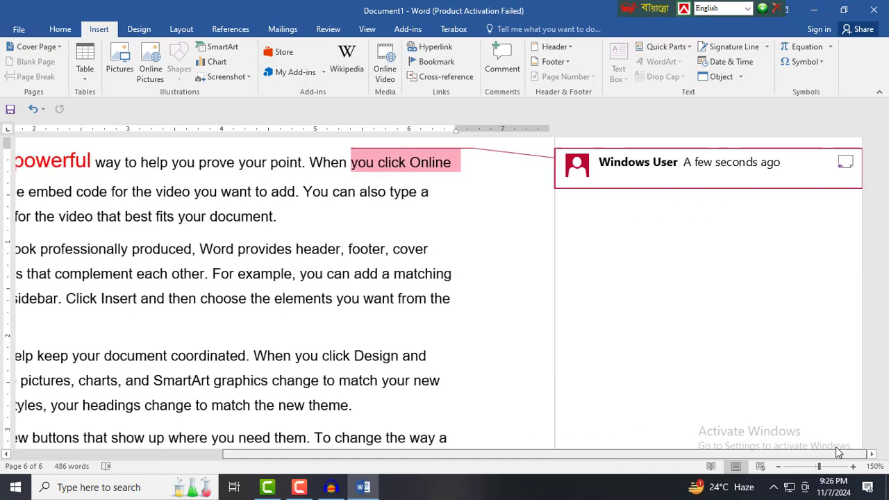
{"action": "type", "text": "Hello"}
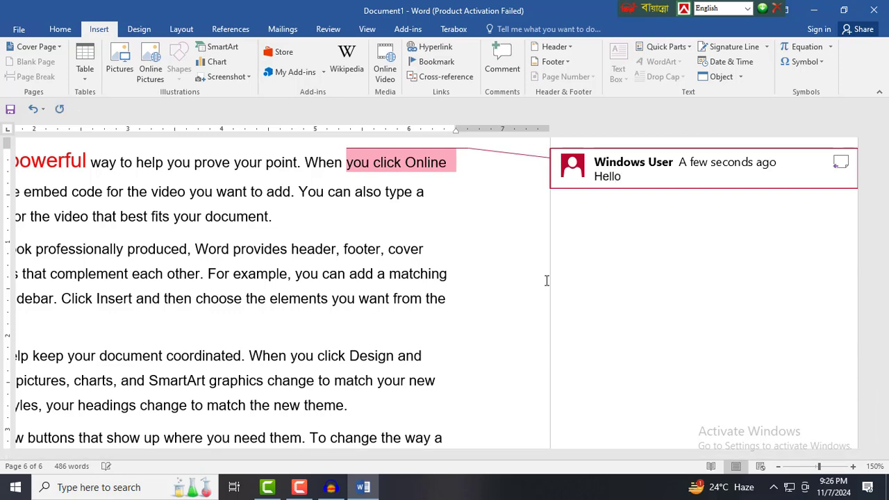
{"action": "scroll", "coordinate": [387, 262], "scroll_direction": "down", "scroll_amount": 2}
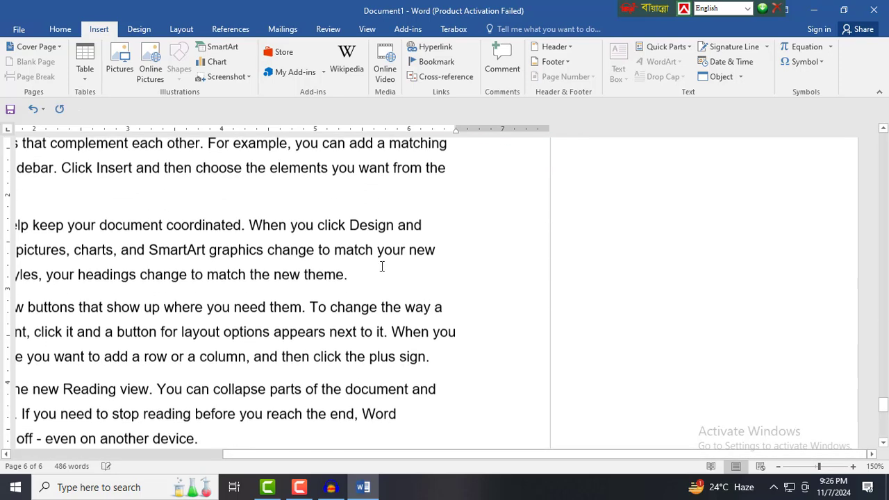
Add a comment reading 'How Are You' to the words 'change the'.
{"action": "left_click_drag", "start_coordinate": [338, 297], "coordinate": [401, 299]}
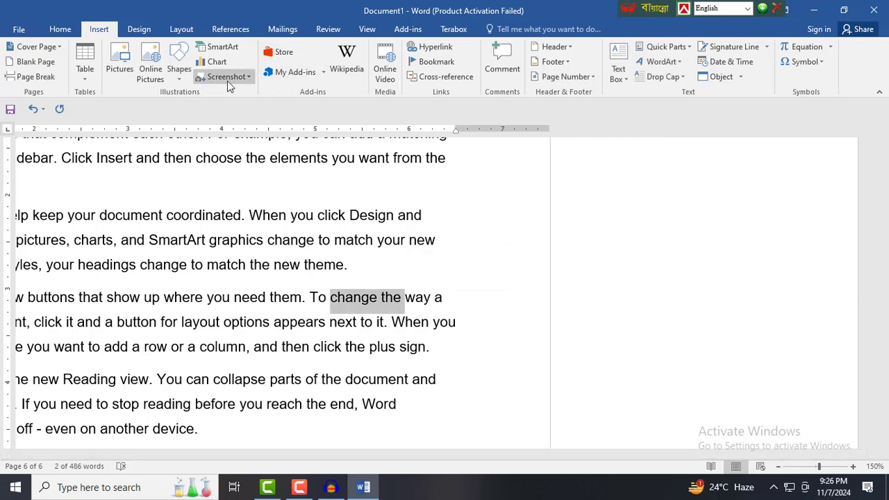
{"action": "left_click", "coordinate": [507, 57]}
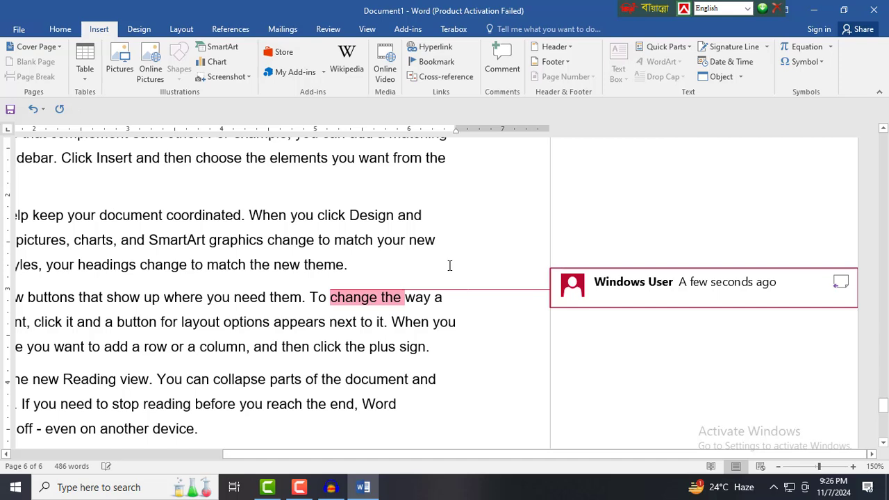
{"action": "type", "text": "How Are"}
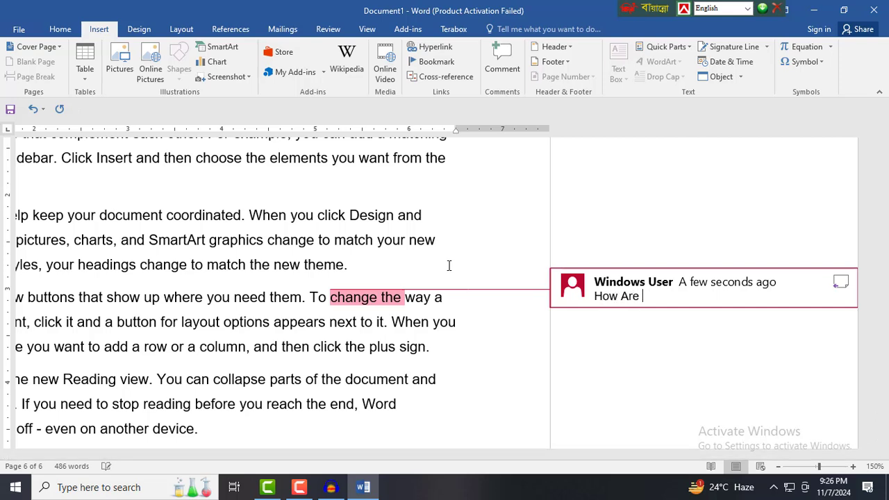
{"action": "scroll", "coordinate": [448, 265], "scroll_direction": "up", "scroll_amount": 5}
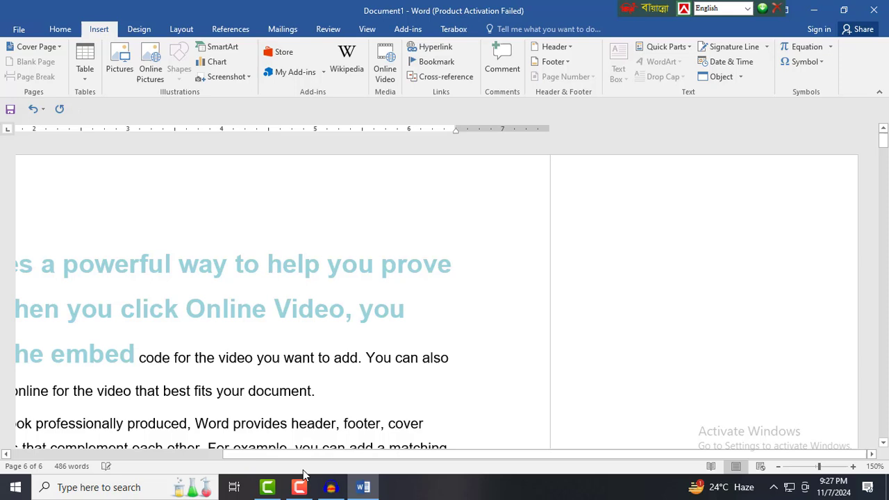
Add a comment reading 'Thanks' to the word 'you' in the heading.
{"action": "double_click", "coordinate": [366, 313]}
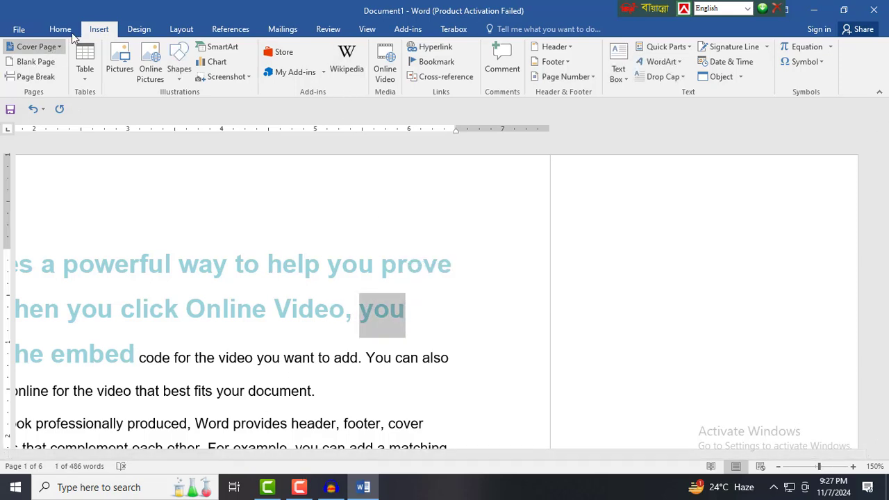
{"action": "left_click", "coordinate": [497, 73]}
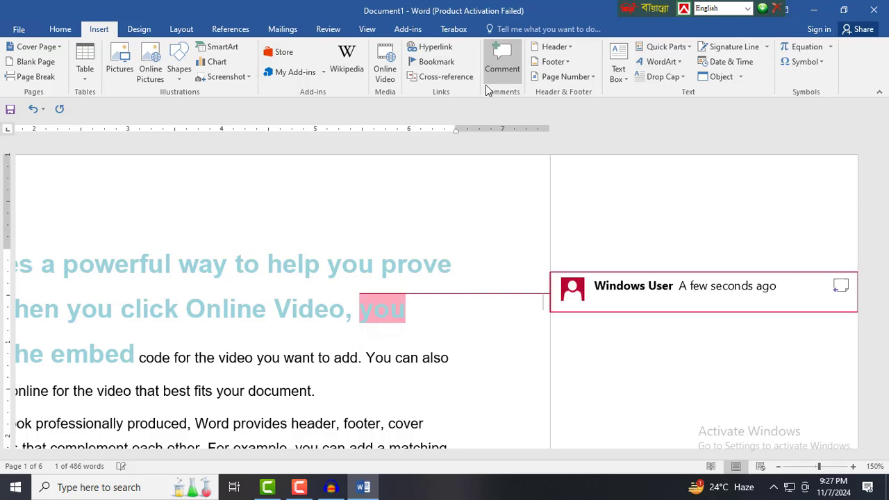
{"action": "type", "text": "TH"}
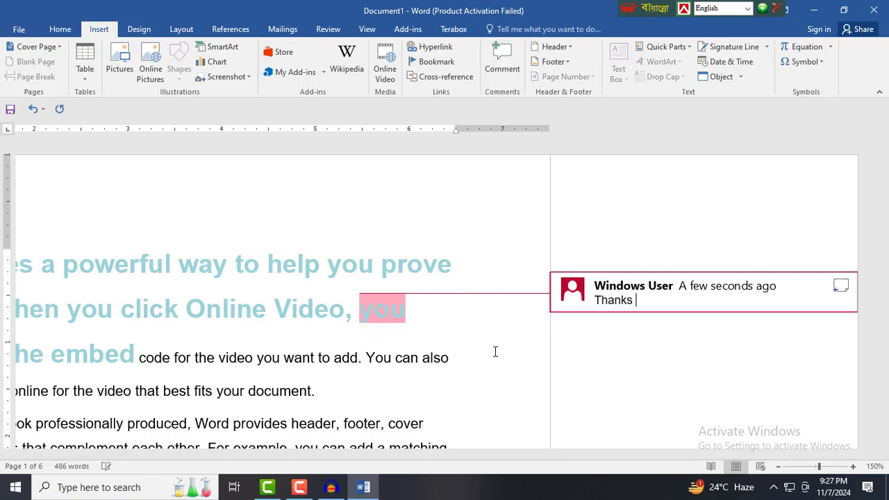
{"action": "left_click", "coordinate": [504, 352]}
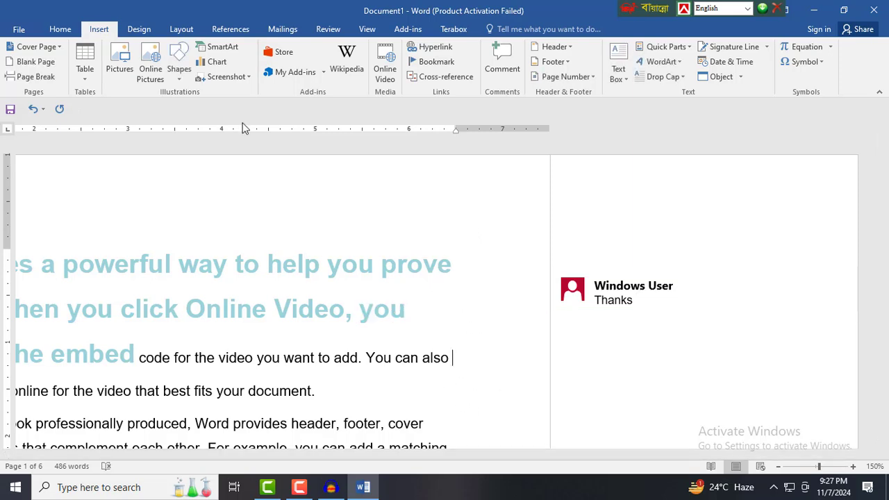
{"action": "key", "text": "ctrl+g"}
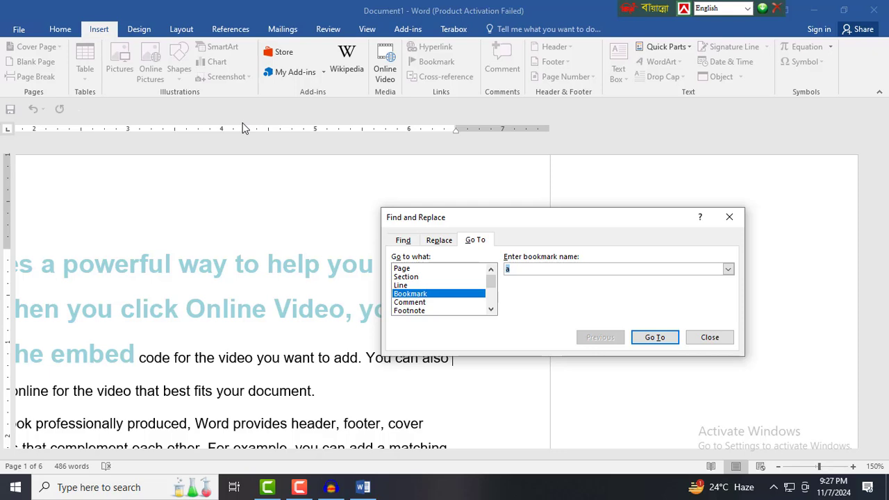
Go To comments from any reviewer, reaching the 'Hello' comment.
{"action": "left_click", "coordinate": [410, 302]}
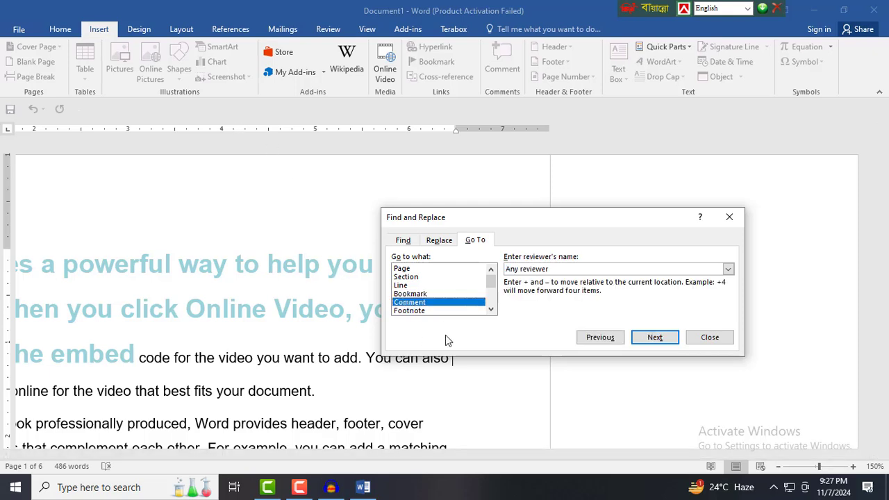
{"action": "left_click", "coordinate": [728, 270]}
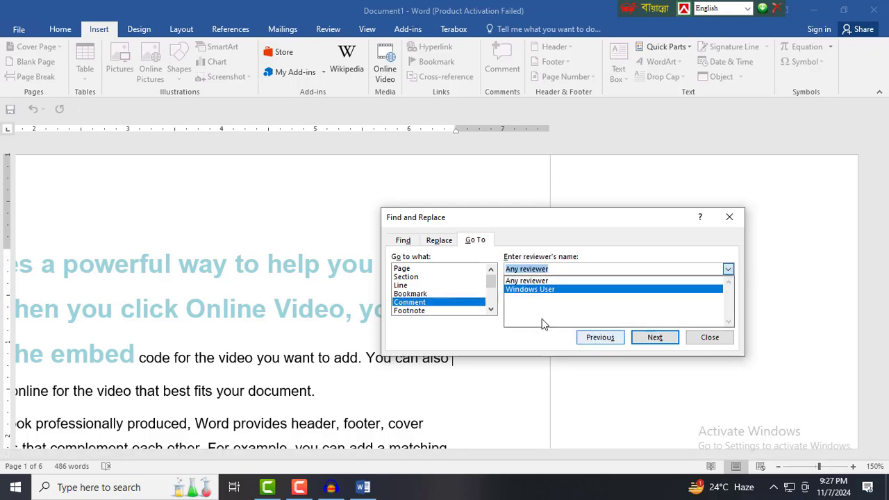
{"action": "left_click", "coordinate": [526, 281]}
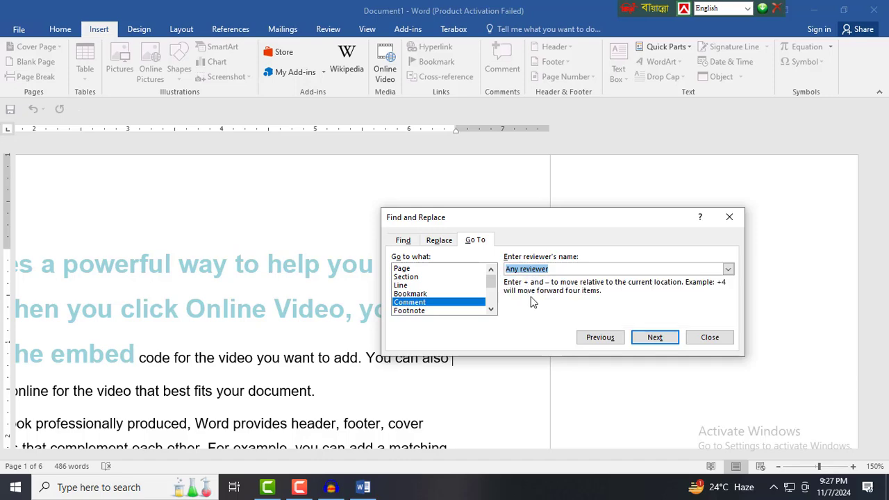
{"action": "left_click", "coordinate": [661, 338]}
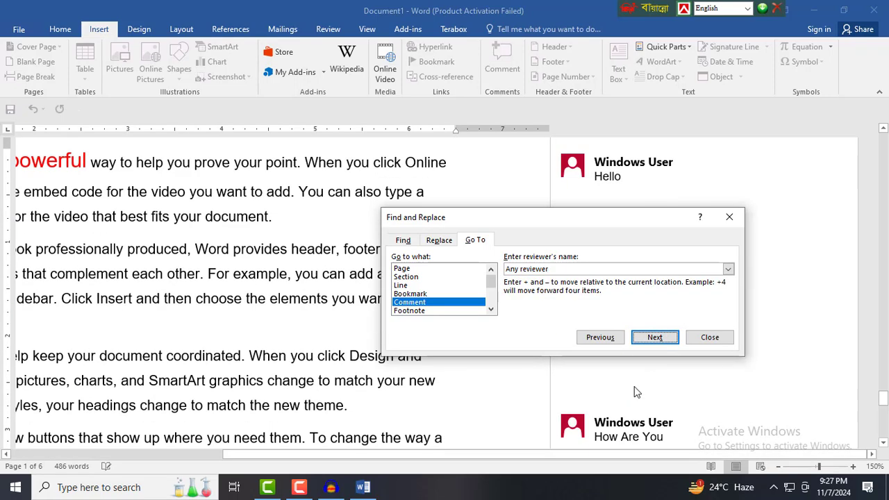
Jump on to the 'How Are You' comment and close Go To.
{"action": "mouse_move", "coordinate": [579, 216]}
{"action": "left_mouse_down"}
{"action": "mouse_move", "coordinate": [189, 296]}
{"action": "mouse_move", "coordinate": [345, 220]}
{"action": "left_mouse_up"}
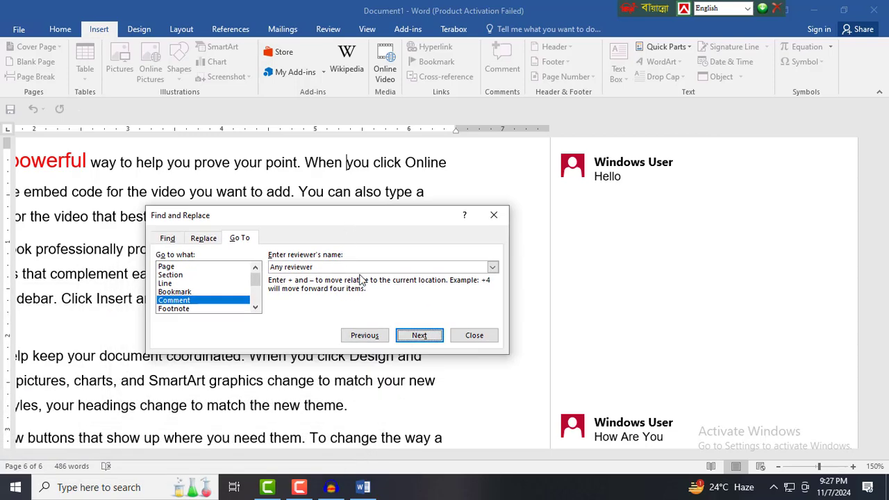
{"action": "left_click", "coordinate": [368, 266]}
{"action": "left_click", "coordinate": [419, 336]}
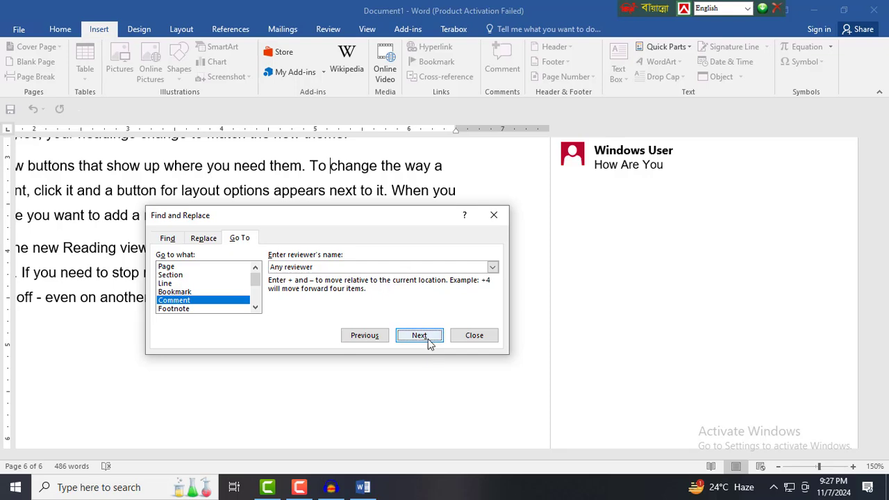
{"action": "key", "text": "Escape"}
{"action": "scroll", "coordinate": [216, 352], "scroll_direction": "down", "scroll_amount": 3}
{"action": "scroll", "coordinate": [329, 428], "scroll_direction": "down", "scroll_amount": 1}
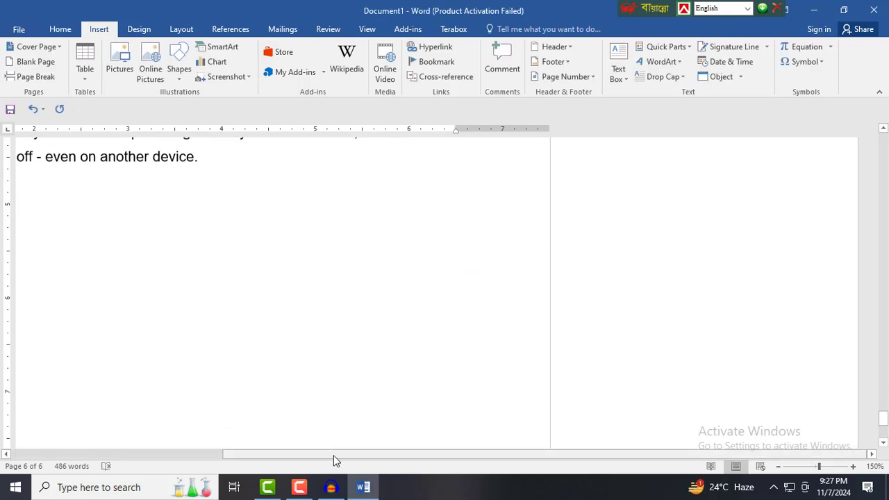
Place the cursor on empty line 41 and open the Table menu, then dismiss it.
{"action": "mouse_move", "coordinate": [333, 455]}
{"action": "left_mouse_down"}
{"action": "mouse_move", "coordinate": [205, 456]}
{"action": "mouse_move", "coordinate": [100, 429]}
{"action": "left_mouse_up"}
{"action": "left_click", "coordinate": [129, 244]}
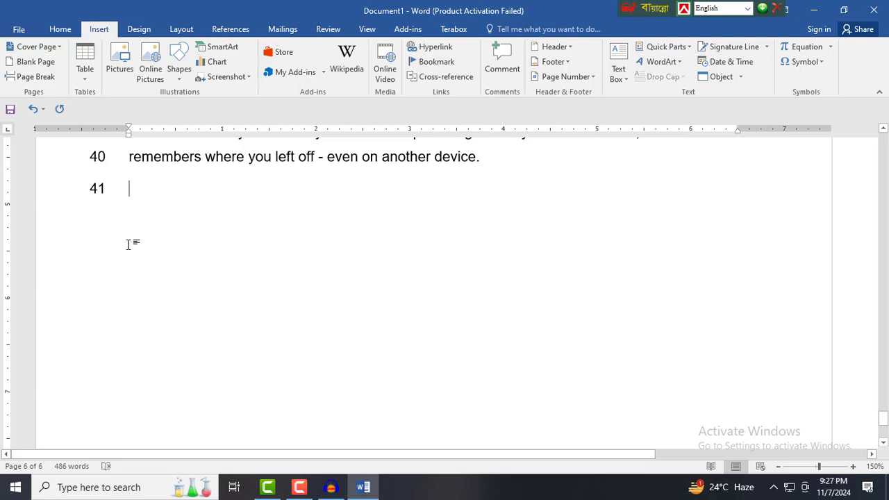
{"action": "left_click", "coordinate": [85, 63]}
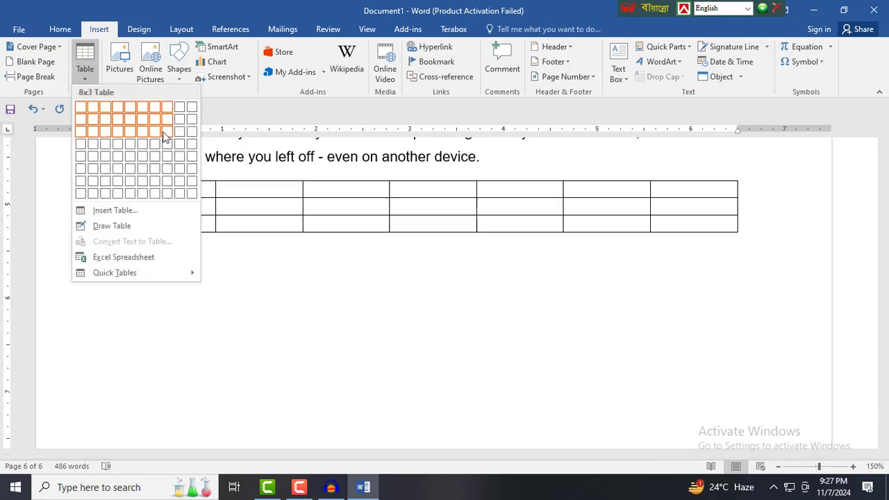
{"action": "key", "text": "Escape"}
{"action": "scroll", "coordinate": [291, 325], "scroll_direction": "down", "scroll_amount": 3}
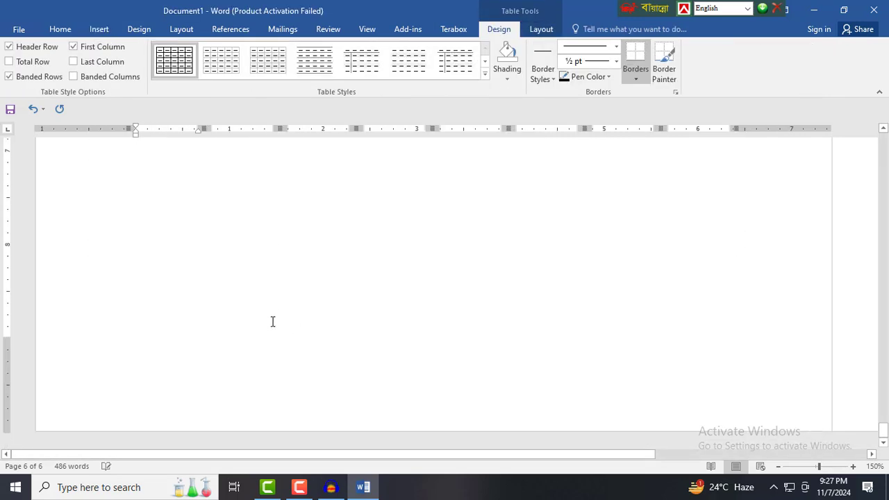
{"action": "scroll", "coordinate": [325, 309], "scroll_direction": "up", "scroll_amount": 3}
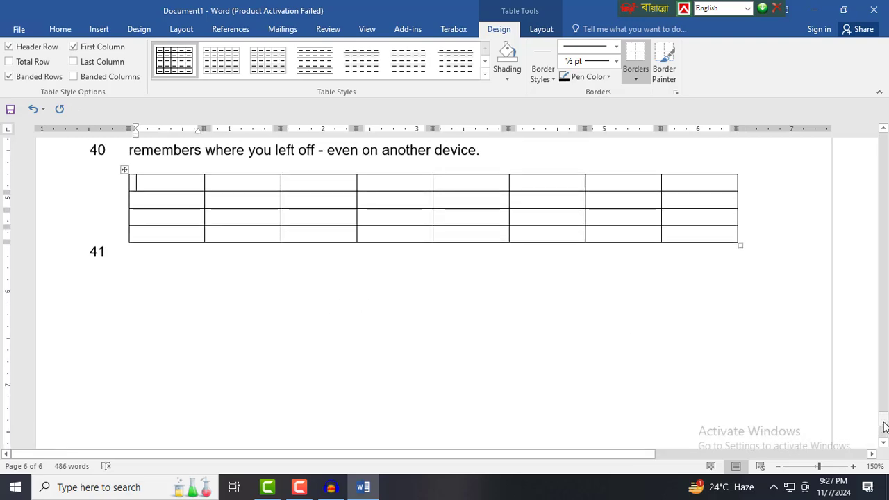
Insert an empty 6 x 4 table after 'galleries.' on line 8.
{"action": "left_click_drag", "start_coordinate": [882, 417], "coordinate": [883, 149]}
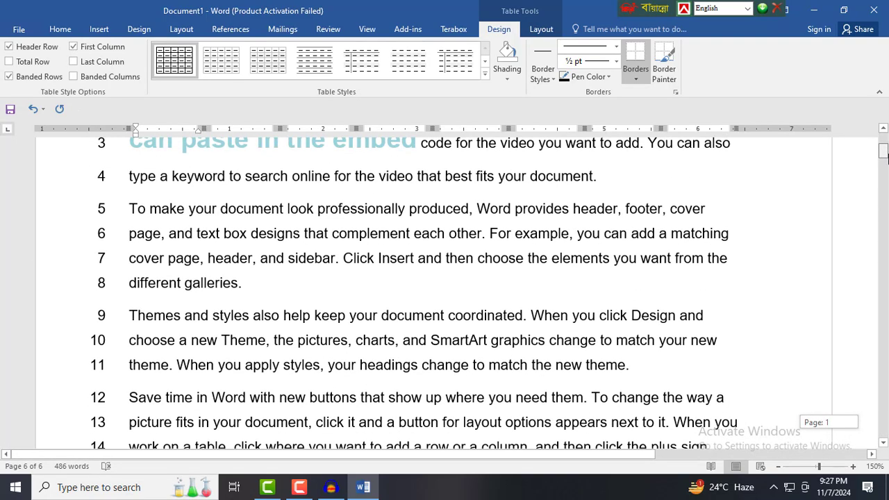
{"action": "left_click", "coordinate": [298, 285]}
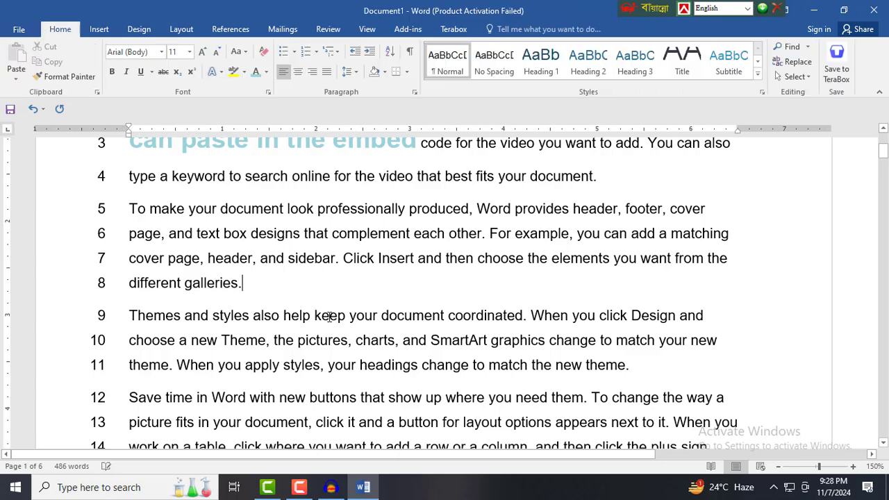
{"action": "left_click", "coordinate": [99, 29]}
{"action": "left_click", "coordinate": [85, 64]}
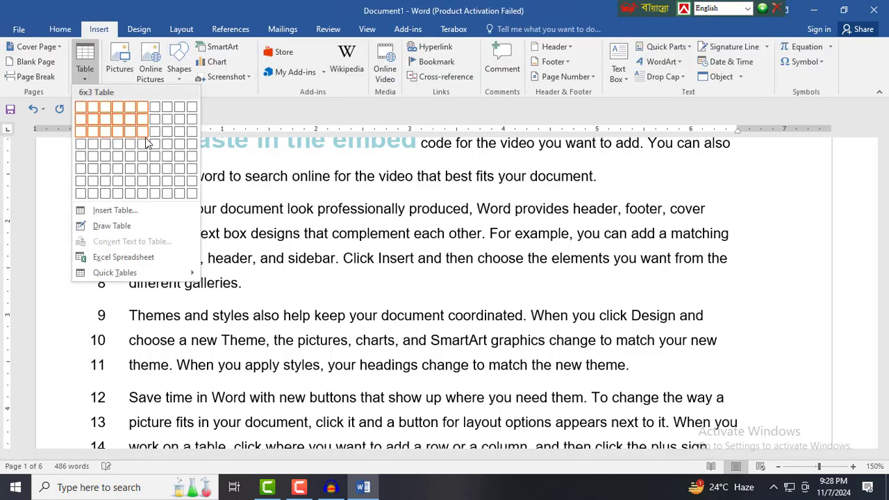
{"action": "left_click", "coordinate": [146, 143]}
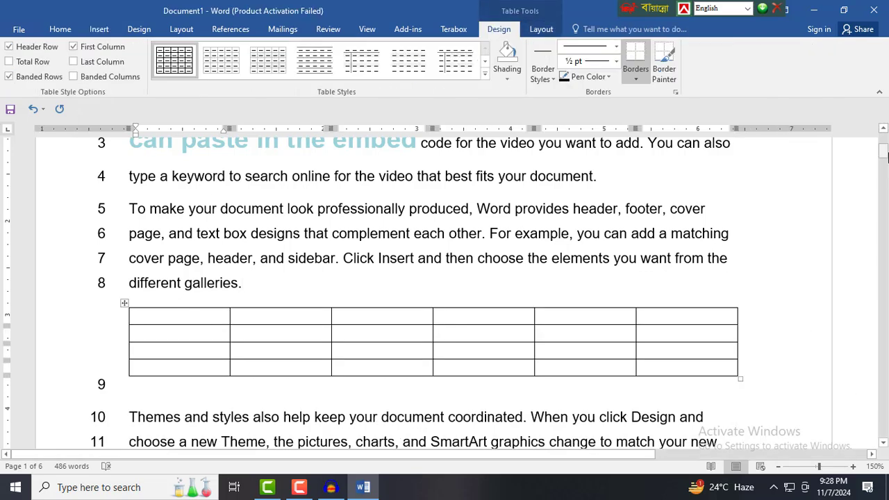
{"action": "left_click_drag", "start_coordinate": [883, 154], "coordinate": [883, 136]}
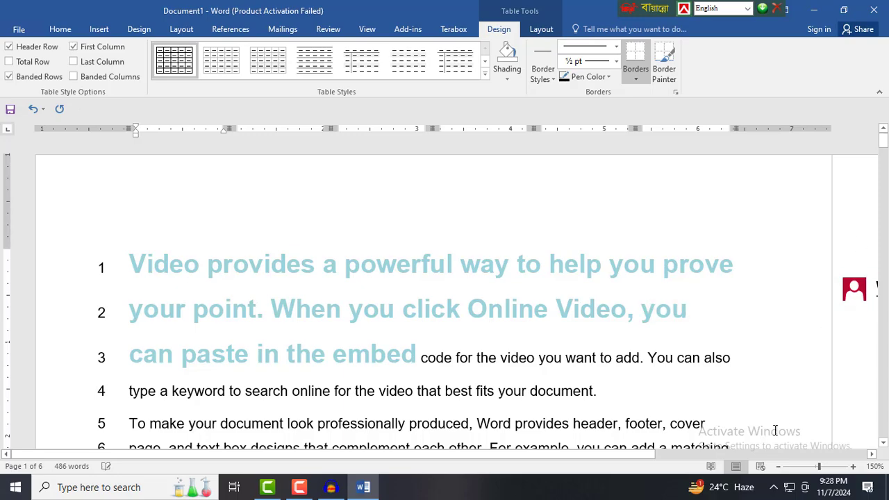
{"action": "scroll", "coordinate": [729, 431], "scroll_direction": "down", "scroll_amount": 10}
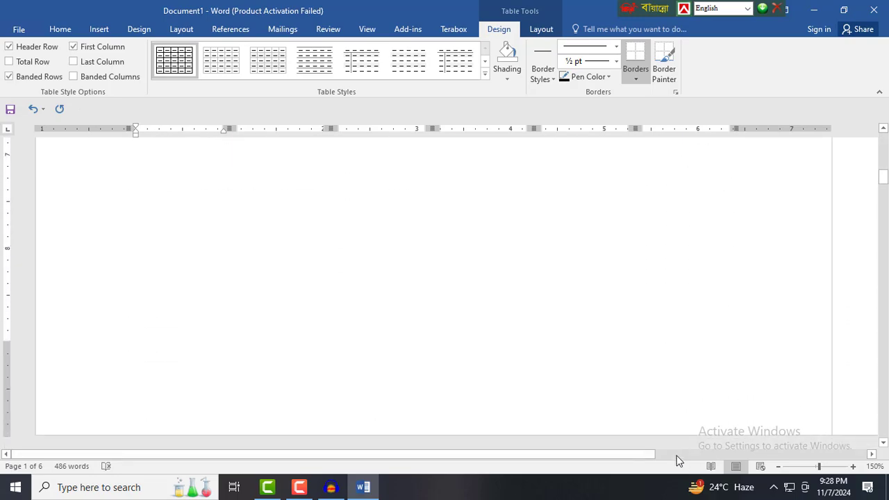
{"action": "scroll", "coordinate": [676, 298], "scroll_direction": "down", "scroll_amount": 3}
{"action": "scroll", "coordinate": [222, 361], "scroll_direction": "down", "scroll_amount": 5}
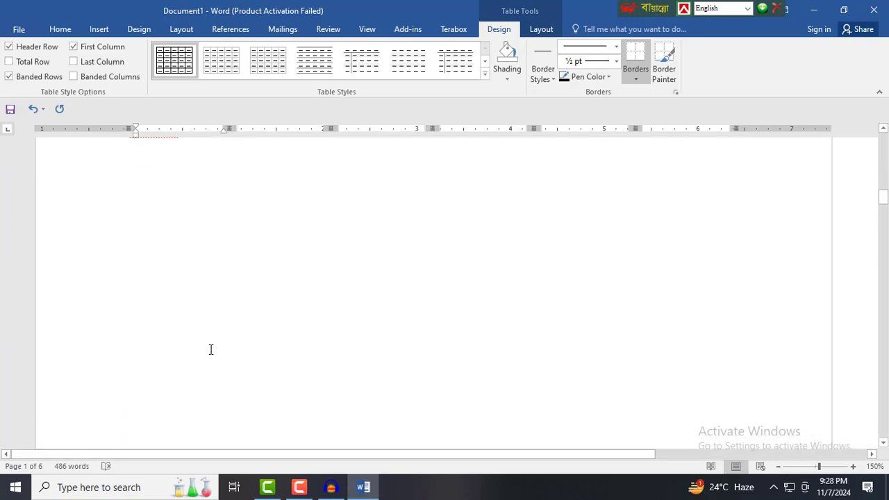
Start a new line 21 at the end of line 20.
{"action": "scroll", "coordinate": [167, 300], "scroll_direction": "up", "scroll_amount": 3}
{"action": "left_click", "coordinate": [162, 299]}
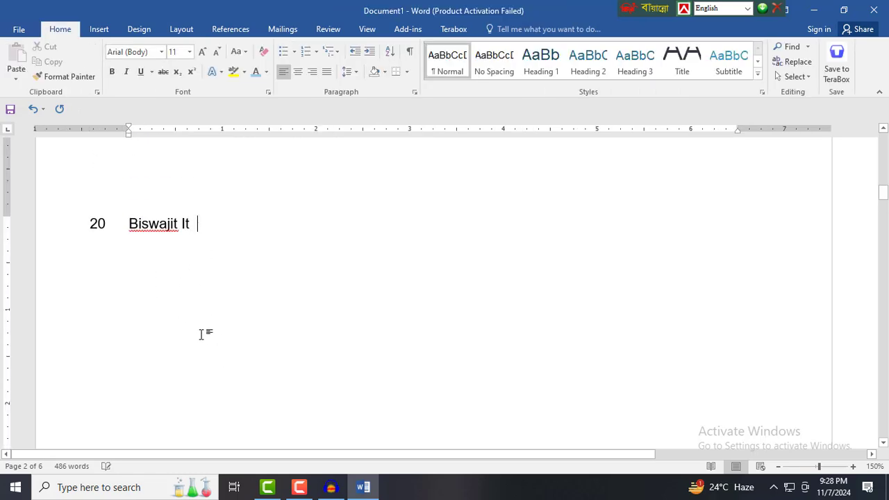
{"action": "key", "text": "Return"}
Insert an empty six-column, five-row table there and click out of it.
{"action": "left_click", "coordinate": [102, 29]}
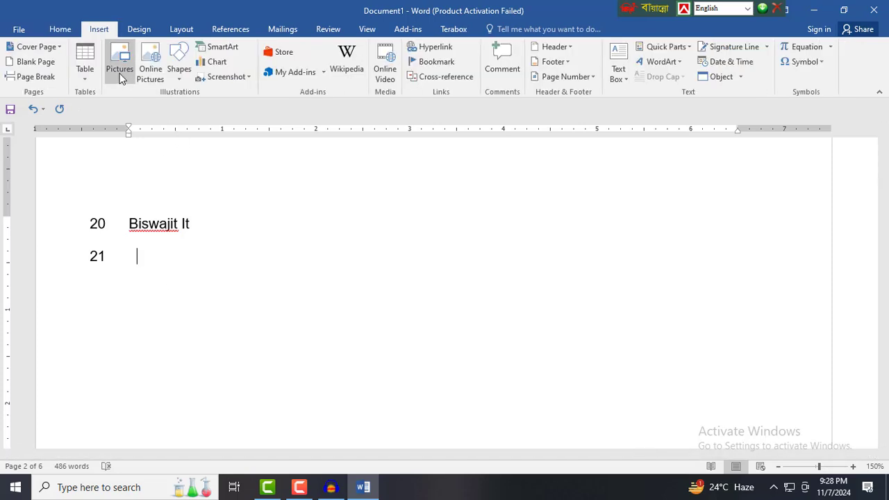
{"action": "left_click", "coordinate": [86, 66]}
{"action": "left_click", "coordinate": [150, 157]}
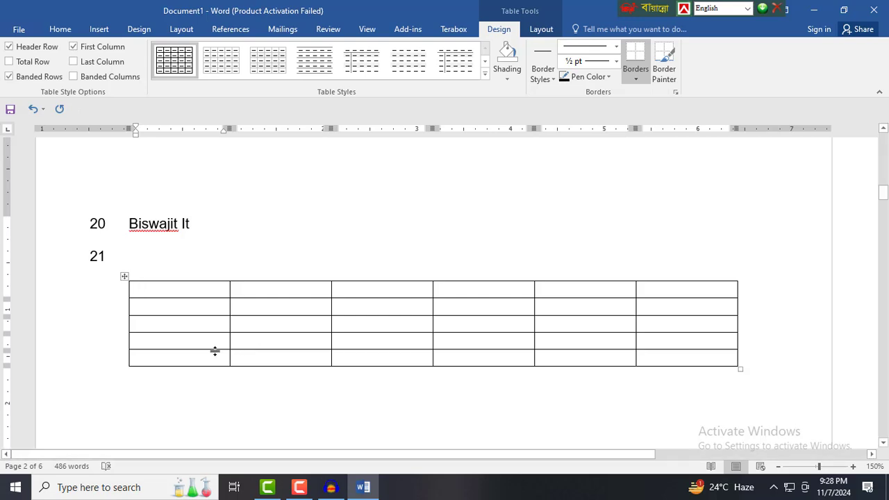
{"action": "left_click", "coordinate": [196, 388]}
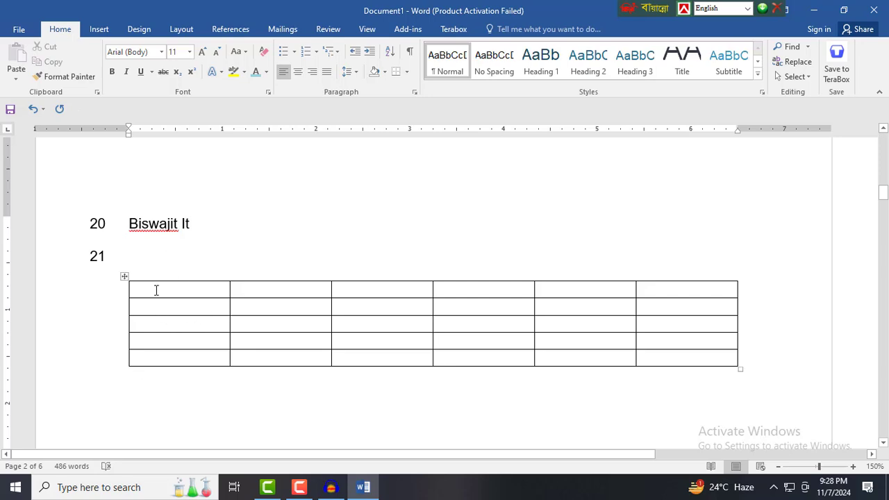
{"action": "left_click_drag", "start_coordinate": [883, 193], "coordinate": [884, 131]}
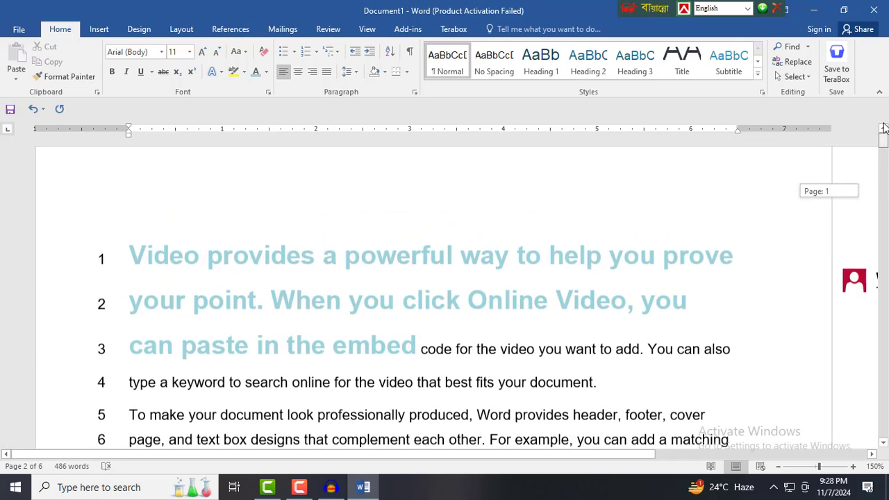
Type 1 and 2 into the first cells of the first two tables.
{"action": "scroll", "coordinate": [482, 368], "scroll_direction": "down", "scroll_amount": 3}
{"action": "scroll", "coordinate": [303, 373], "scroll_direction": "down", "scroll_amount": 2}
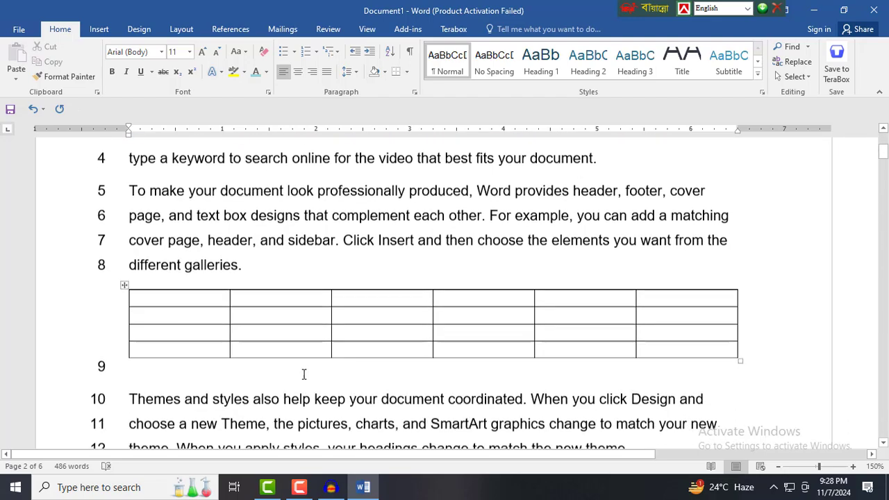
{"action": "left_click", "coordinate": [188, 303]}
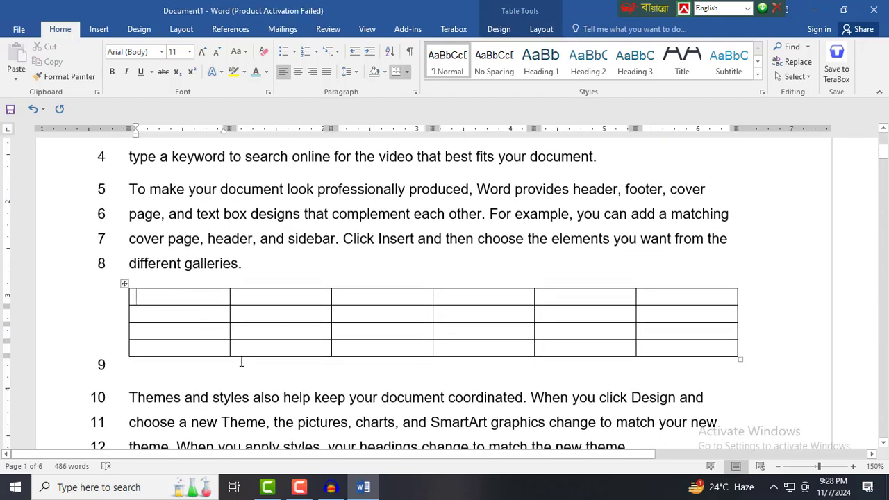
{"action": "type", "text": "1"}
{"action": "scroll", "coordinate": [244, 357], "scroll_direction": "down", "scroll_amount": 2}
{"action": "scroll", "coordinate": [347, 366], "scroll_direction": "down", "scroll_amount": 5}
{"action": "scroll", "coordinate": [323, 386], "scroll_direction": "down", "scroll_amount": 5}
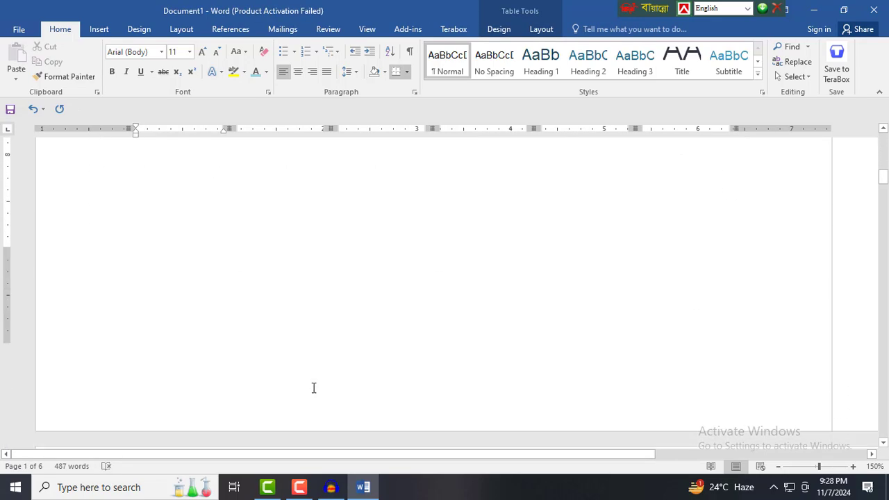
{"action": "scroll", "coordinate": [306, 377], "scroll_direction": "down", "scroll_amount": 1}
{"action": "left_click", "coordinate": [205, 248]}
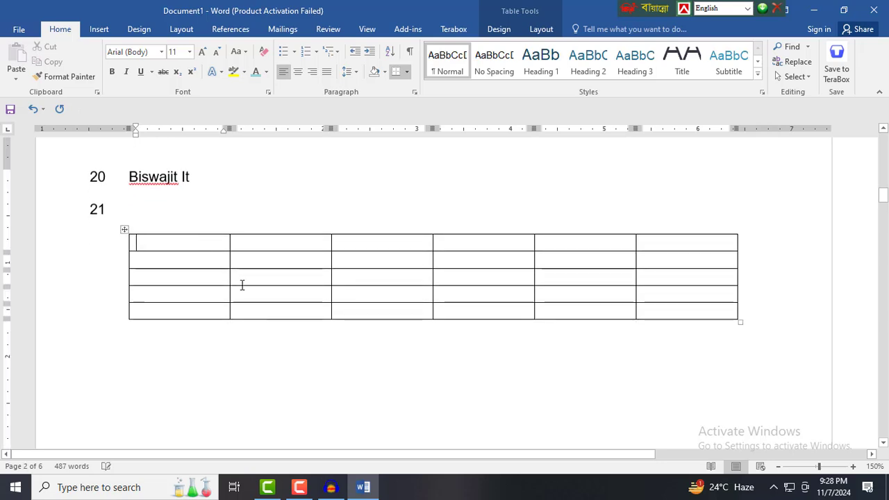
{"action": "type", "text": "2"}
Type 3 into the first cell of the last table at the document's end.
{"action": "key", "text": "ctrl+End"}
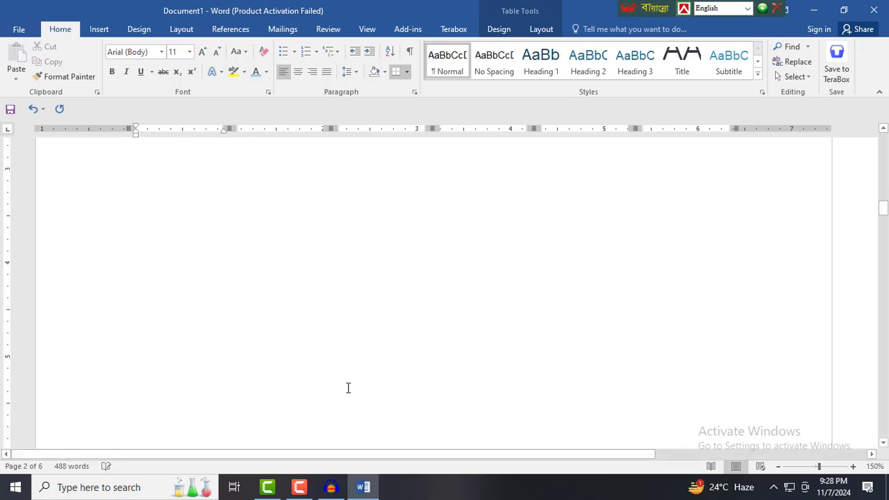
{"action": "left_click", "coordinate": [162, 350]}
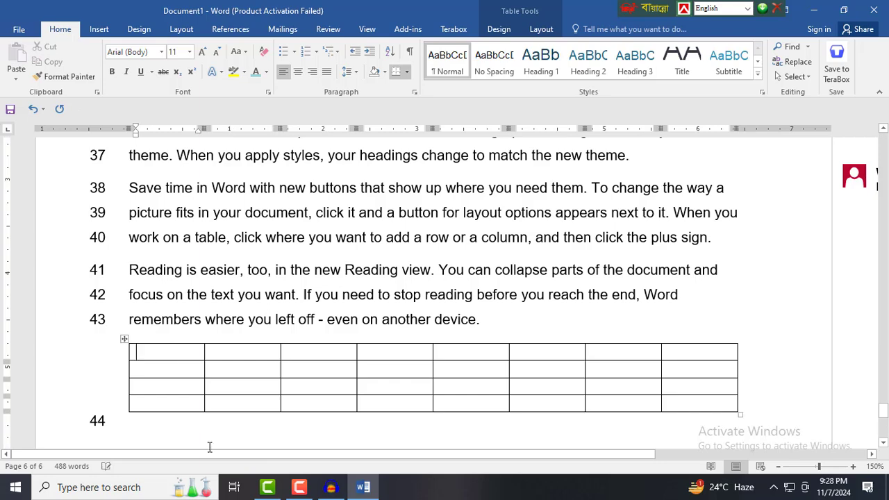
{"action": "type", "text": "3"}
Use Go To with Table selected to jump to table 1, then tables 2 and 3.
{"action": "key", "text": "ctrl+g"}
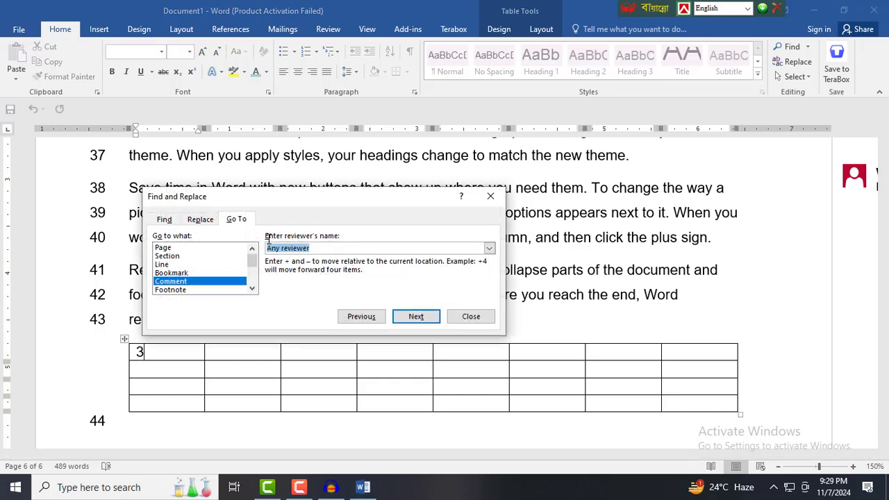
{"action": "scroll", "coordinate": [170, 291], "scroll_direction": "down", "scroll_amount": 1}
{"action": "left_click", "coordinate": [166, 290]}
{"action": "left_click", "coordinate": [311, 248]}
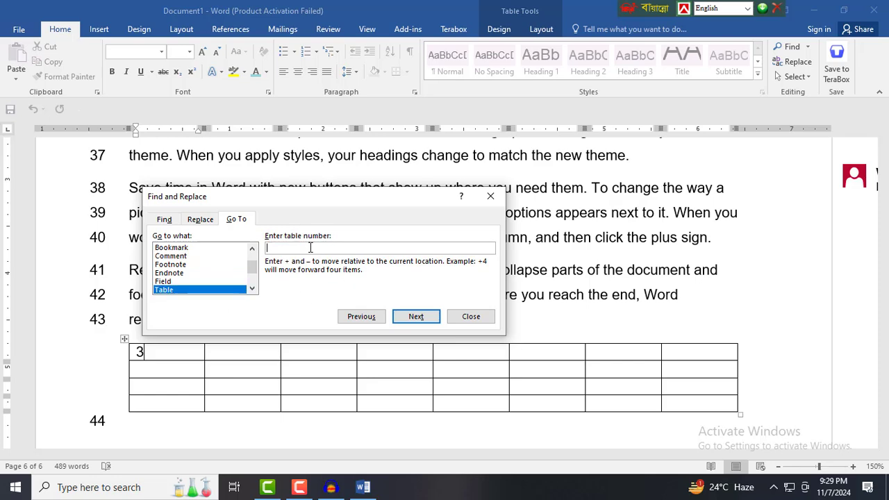
{"action": "type", "text": "1"}
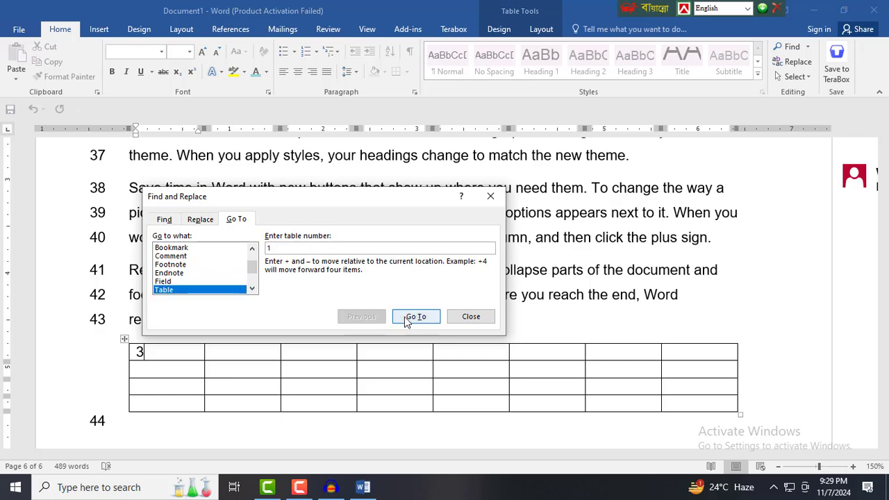
{"action": "left_click", "coordinate": [408, 317]}
{"action": "left_click_drag", "start_coordinate": [298, 198], "coordinate": [621, 195]}
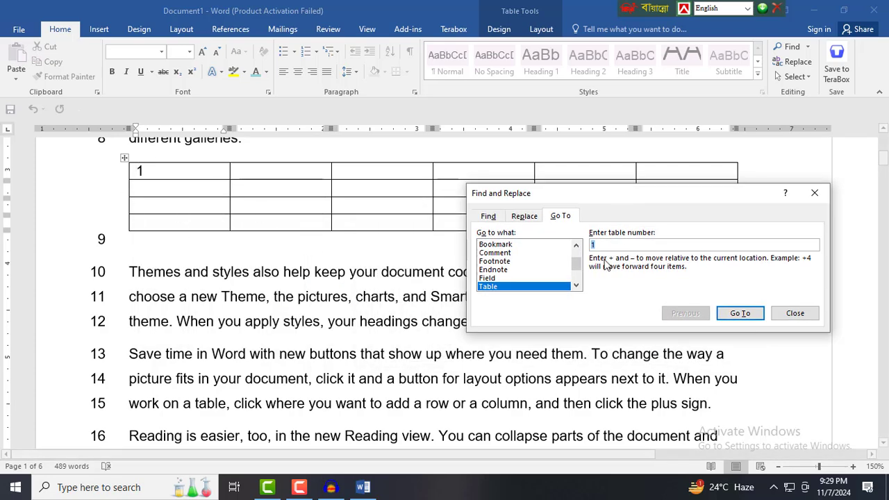
{"action": "type", "text": "2"}
{"action": "left_click", "coordinate": [740, 314]}
{"action": "type", "text": "3"}
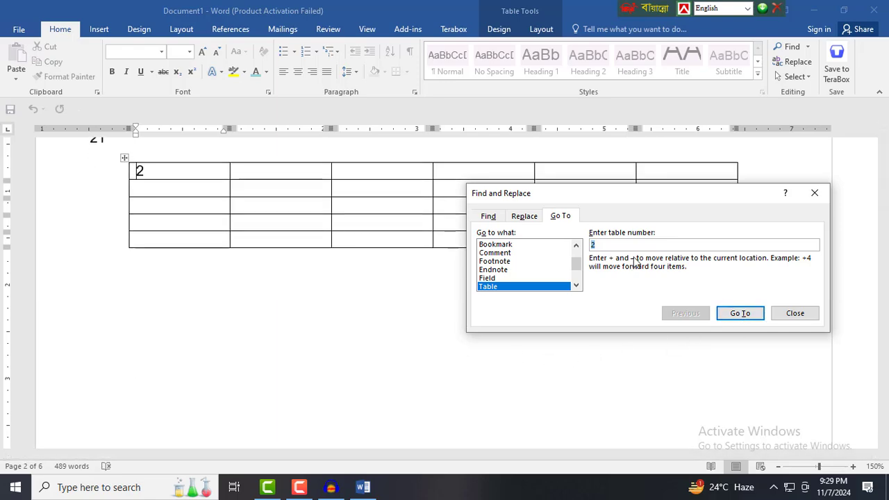
{"action": "left_click", "coordinate": [742, 313]}
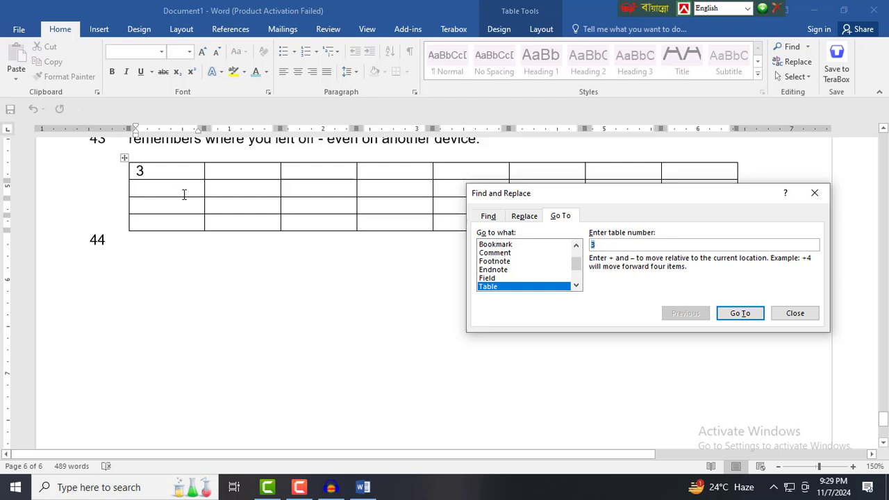
Browse the Equation, Object and Heading targets in Go To, then close the dialog on table 3.
{"action": "left_click", "coordinate": [575, 286]}
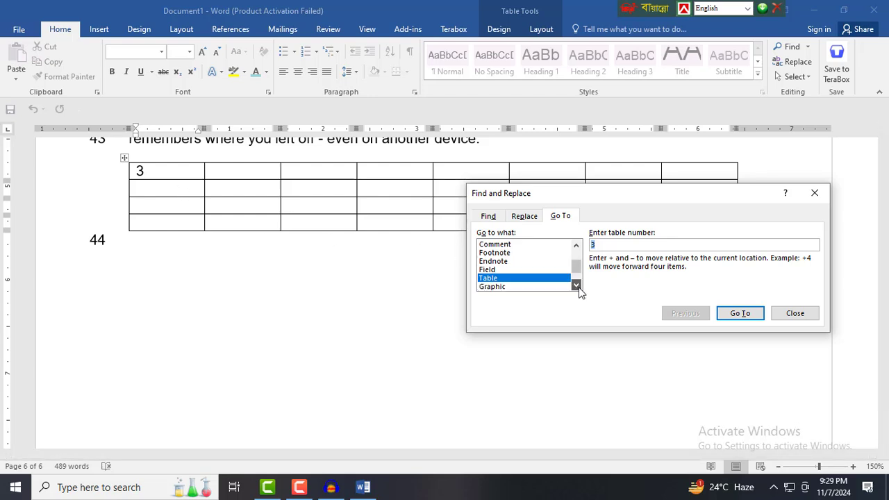
{"action": "left_click", "coordinate": [575, 286]}
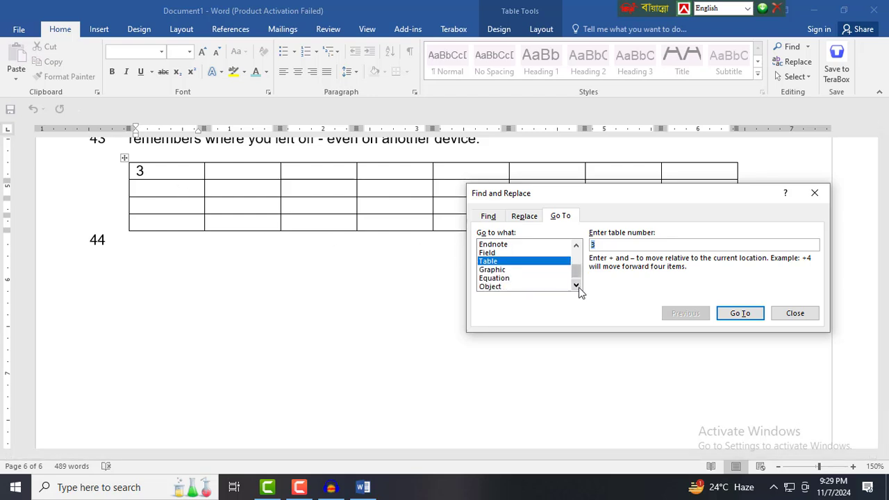
{"action": "left_click", "coordinate": [501, 279]}
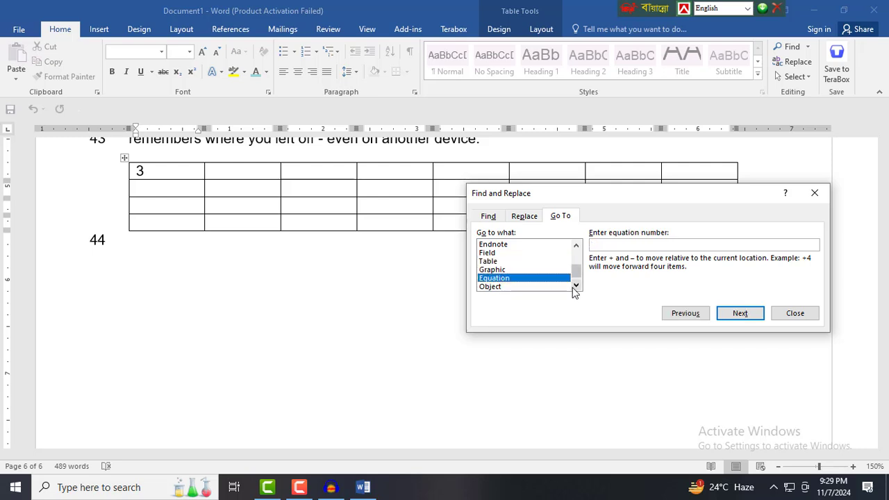
{"action": "left_click", "coordinate": [576, 287]}
{"action": "left_click", "coordinate": [502, 278]}
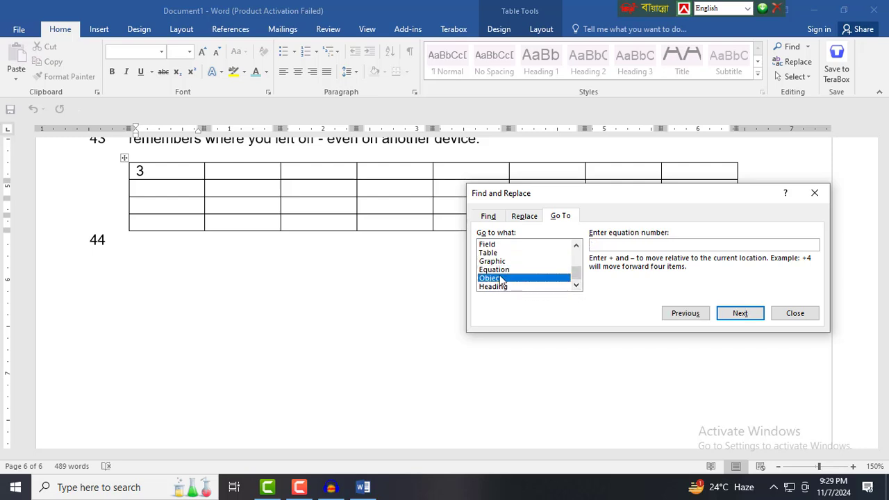
{"action": "left_click", "coordinate": [501, 286]}
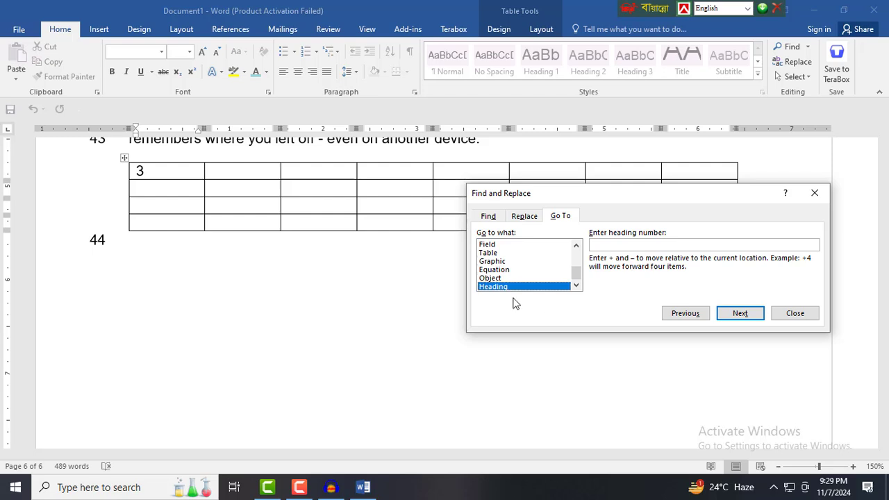
{"action": "left_click_drag", "start_coordinate": [575, 278], "coordinate": [576, 263]}
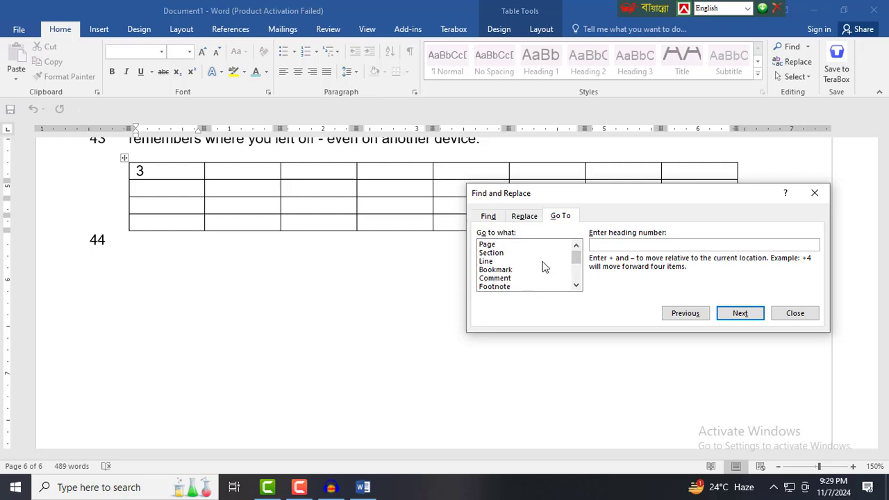
{"action": "left_click", "coordinate": [813, 194]}
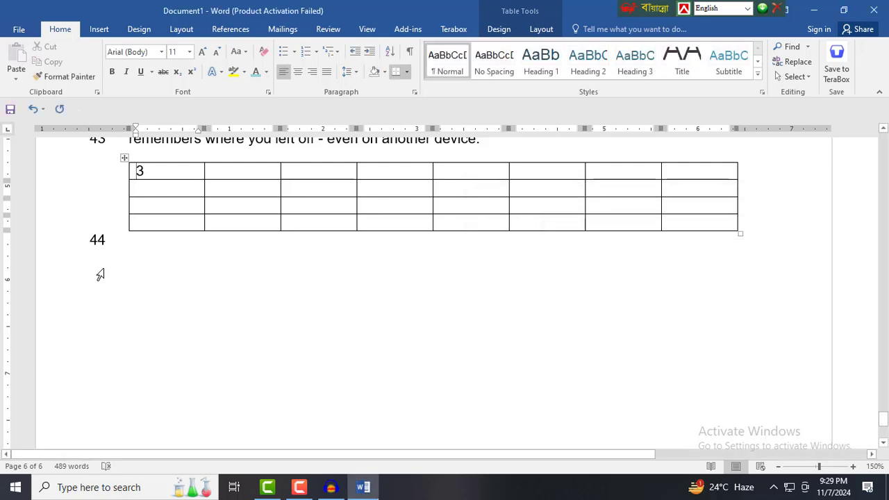
Add blank lines 45 and 46 after empty line 44 beneath the page-6 table.
{"action": "left_click", "coordinate": [138, 269]}
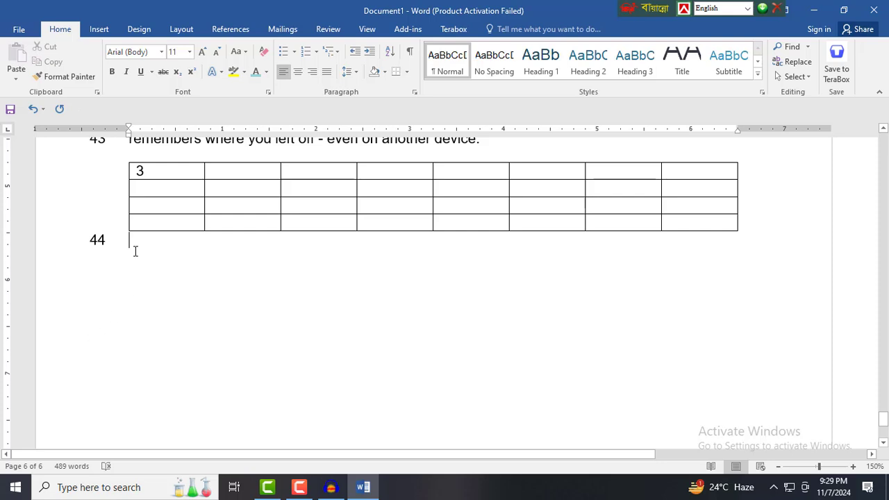
{"action": "key", "text": "Return"}
{"action": "key", "text": "Return"}
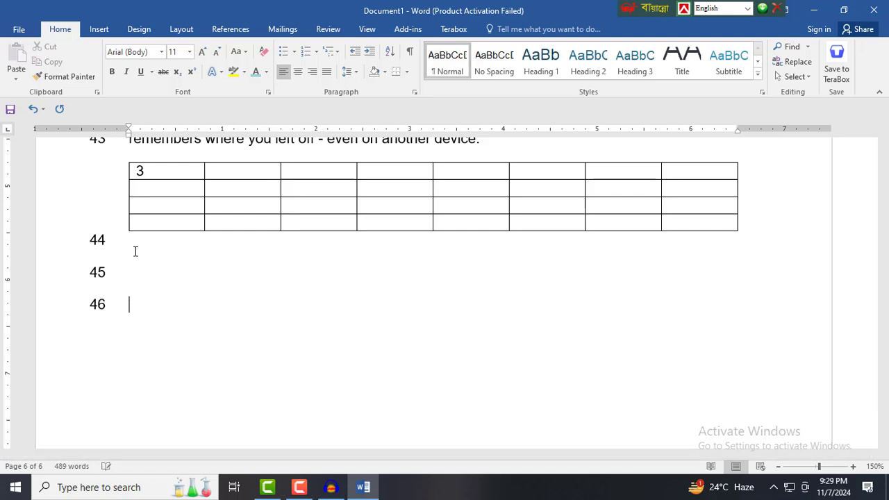